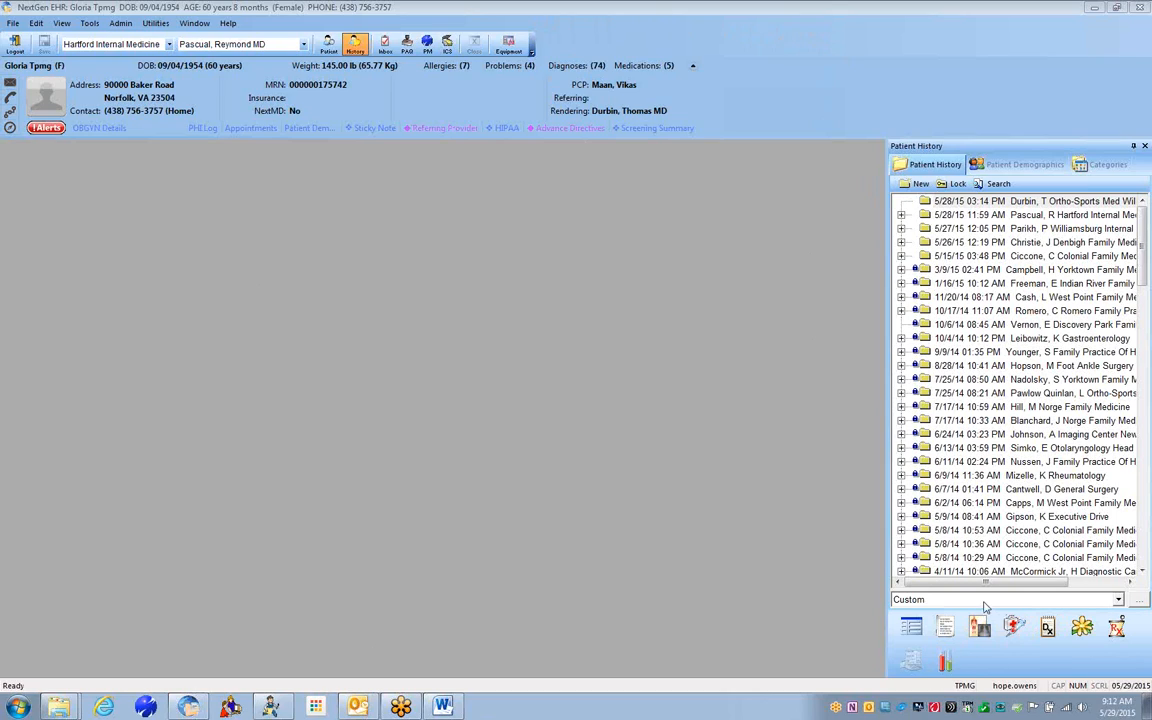
- Open the Order Module for the current patient
click(944, 665)
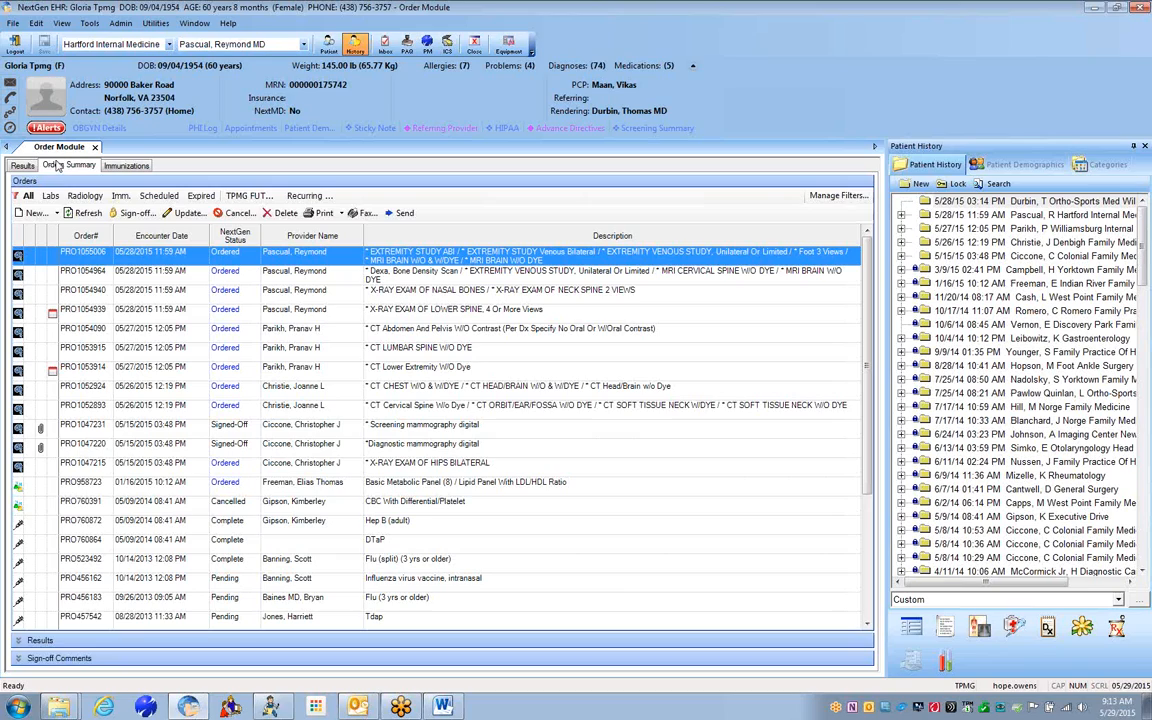
- Review the Initial View choices for Orders in the general preferences, keep Orders Summary, and cancel the dialog
click(89, 23)
click(112, 100)
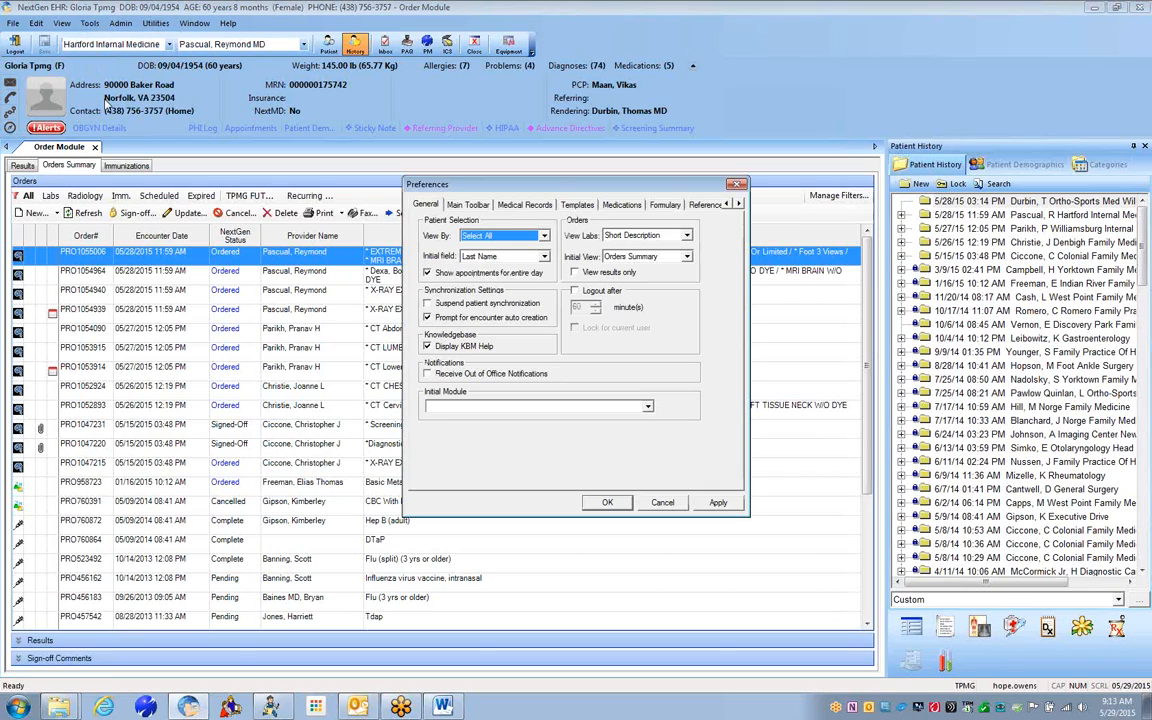
click(687, 257)
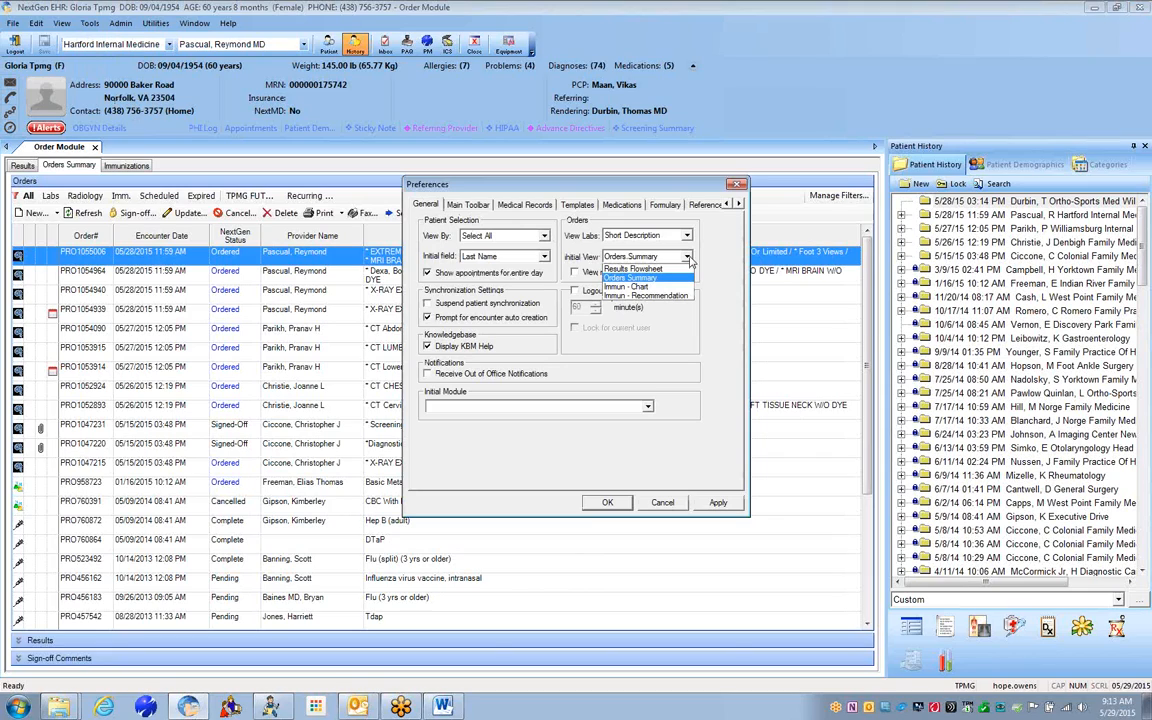
click(647, 254)
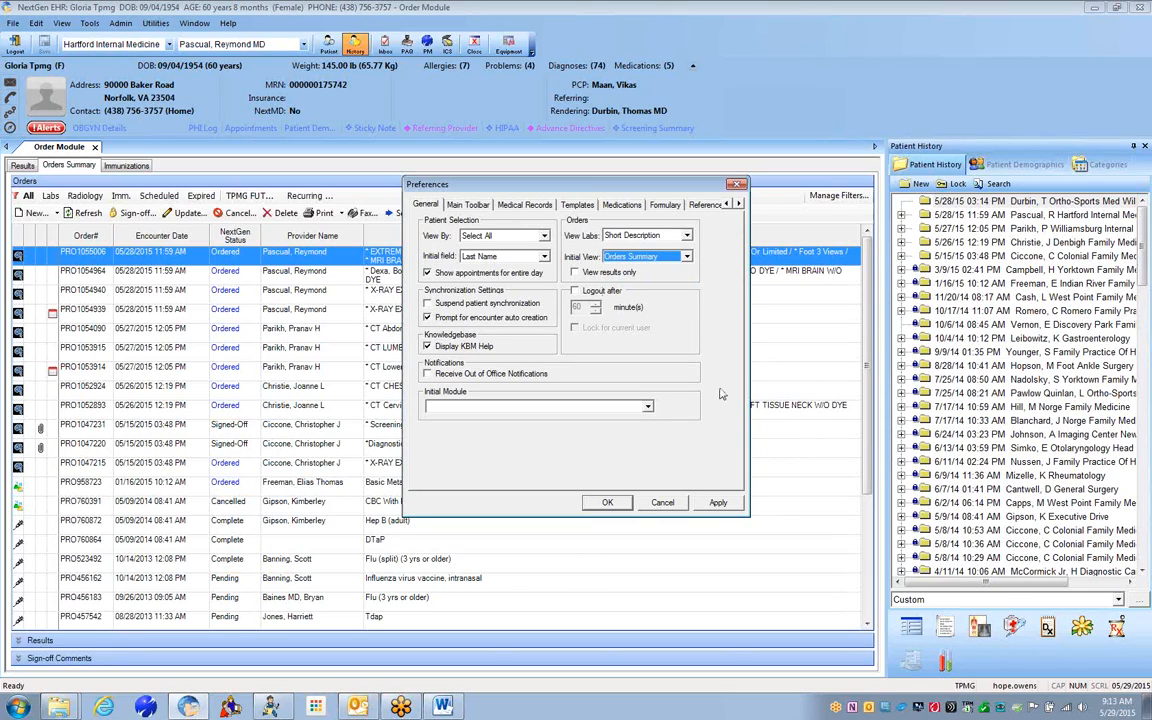
click(656, 507)
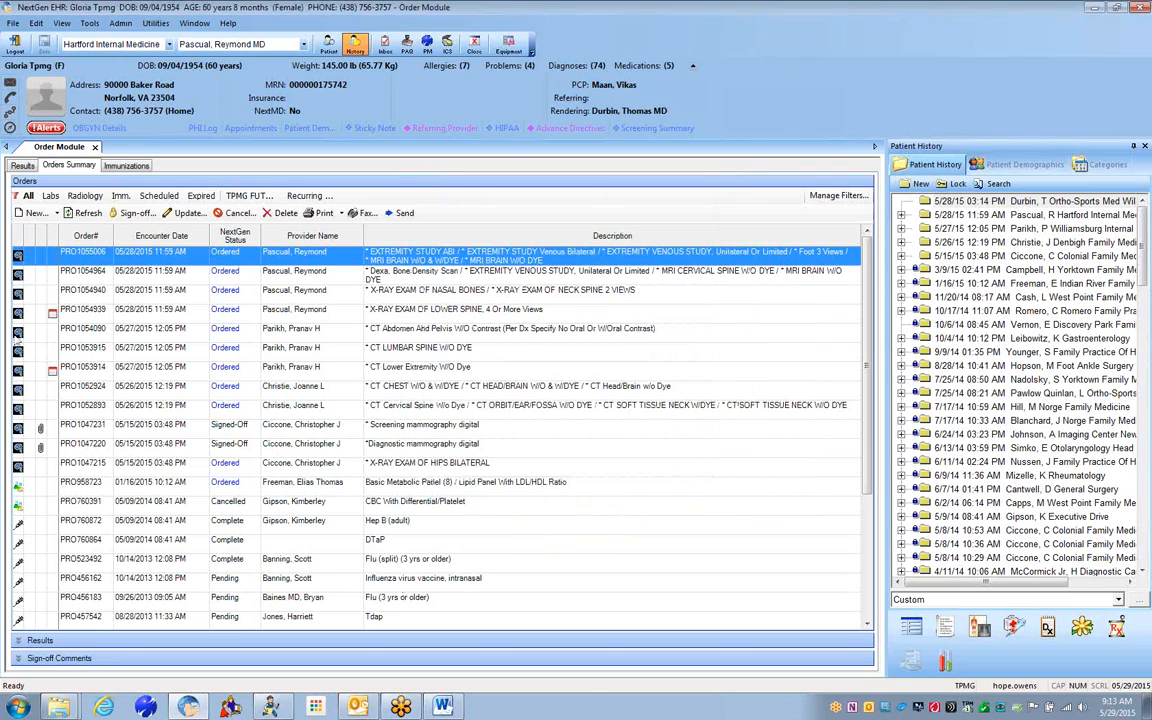
- Filter the orders to radiology and start a new radiology order, creating a new encounter for today
click(84, 195)
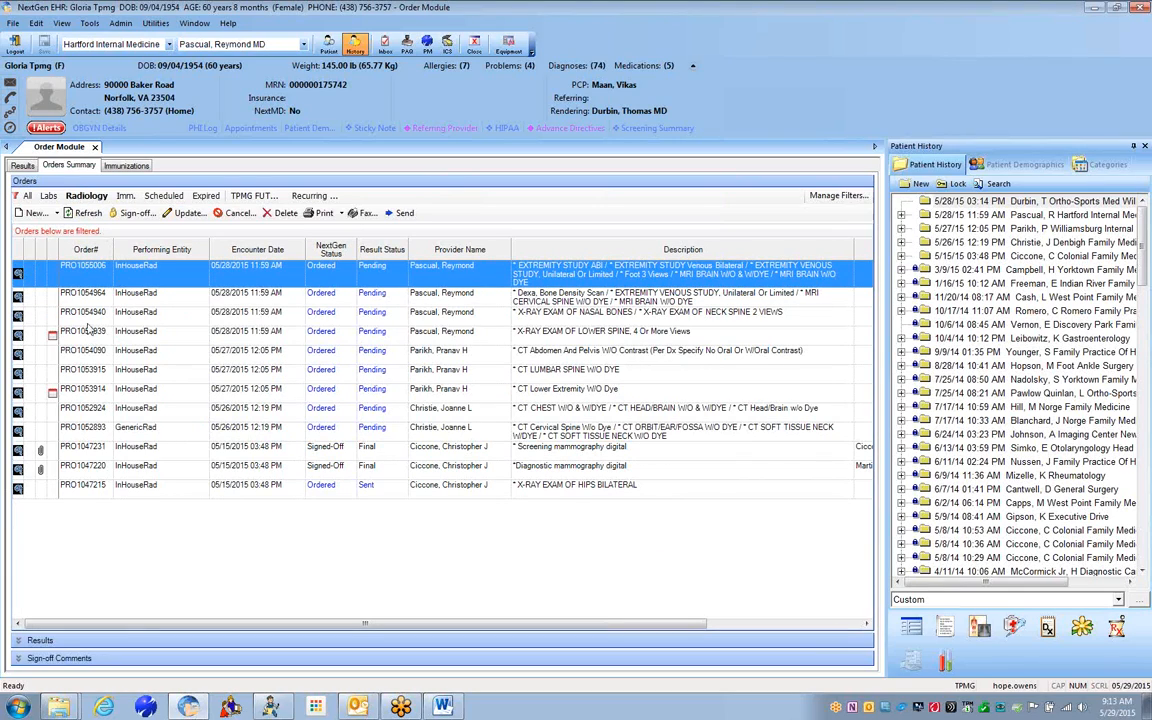
click(57, 214)
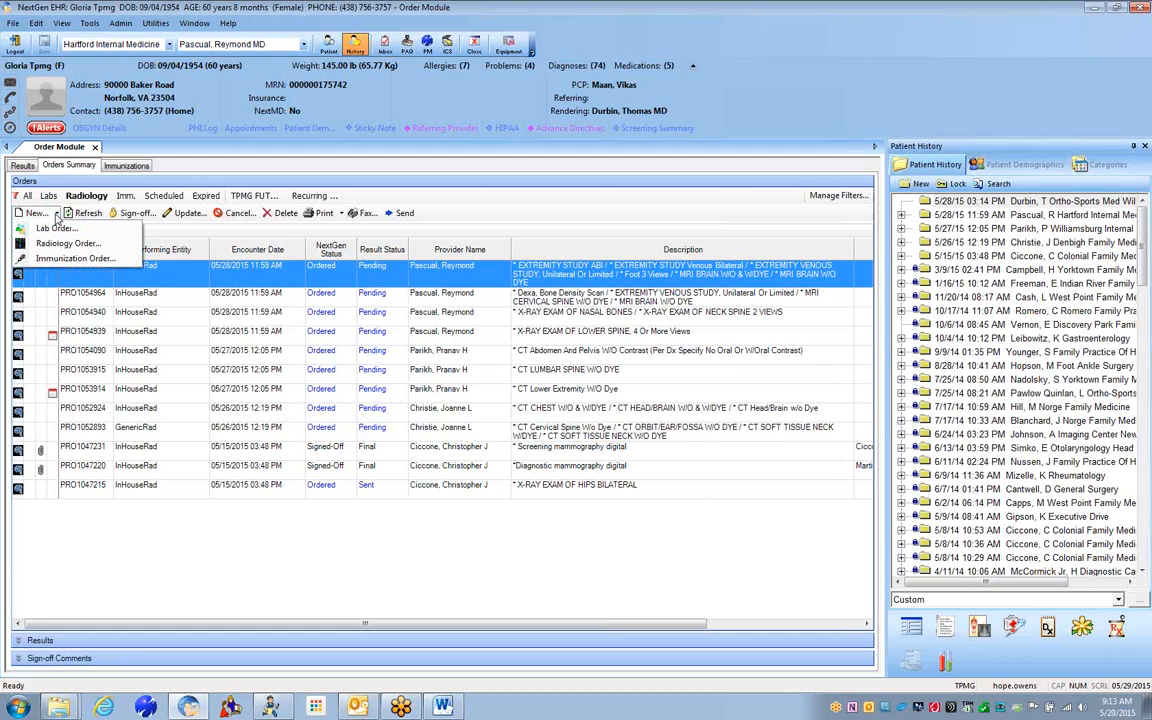
click(50, 239)
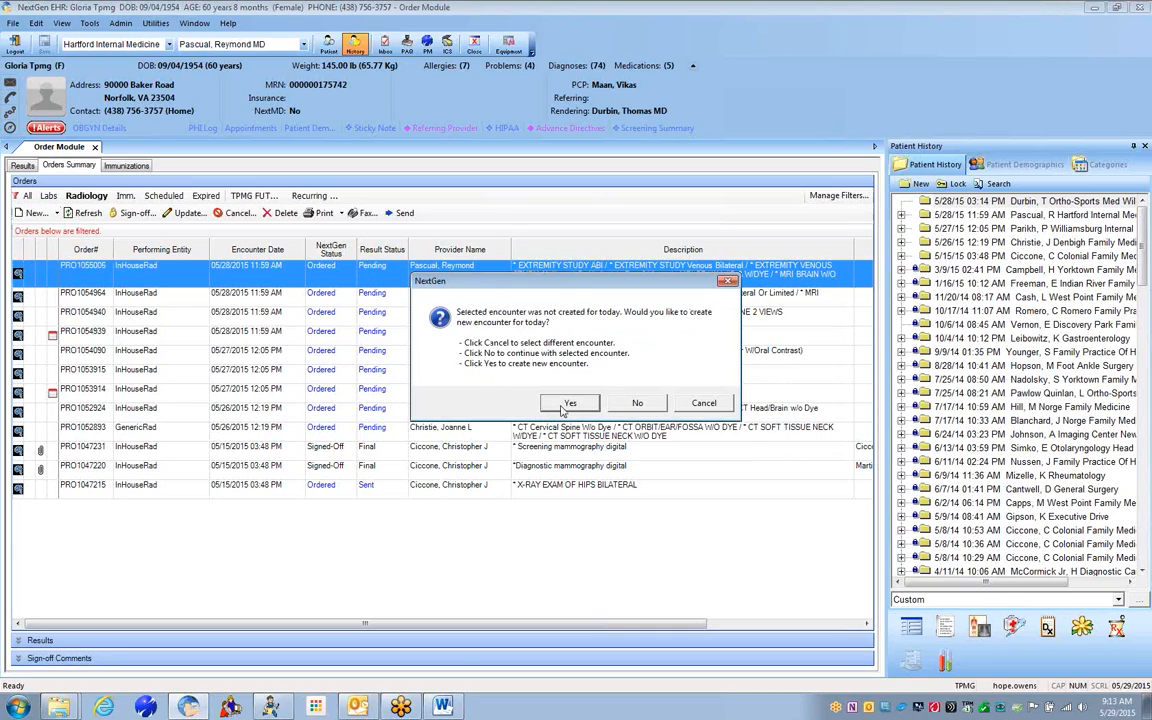
click(566, 404)
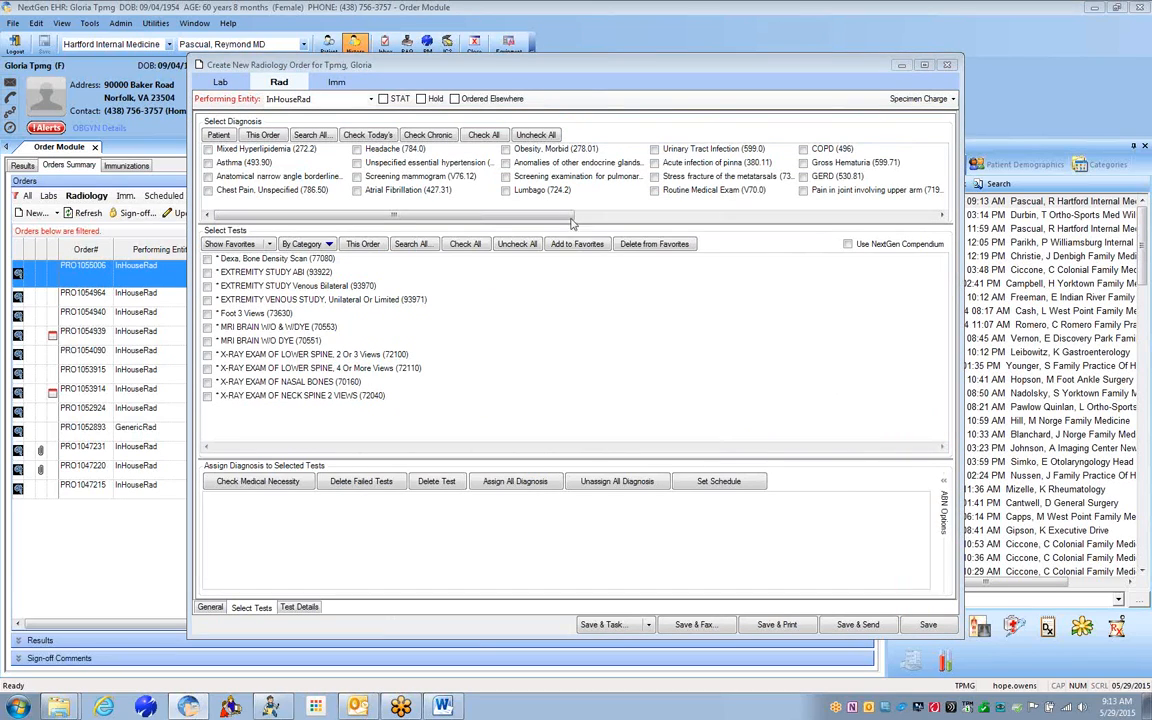
- Set the performing entity of the new radiology order to GenericRad
drag(475, 71, 430, 84)
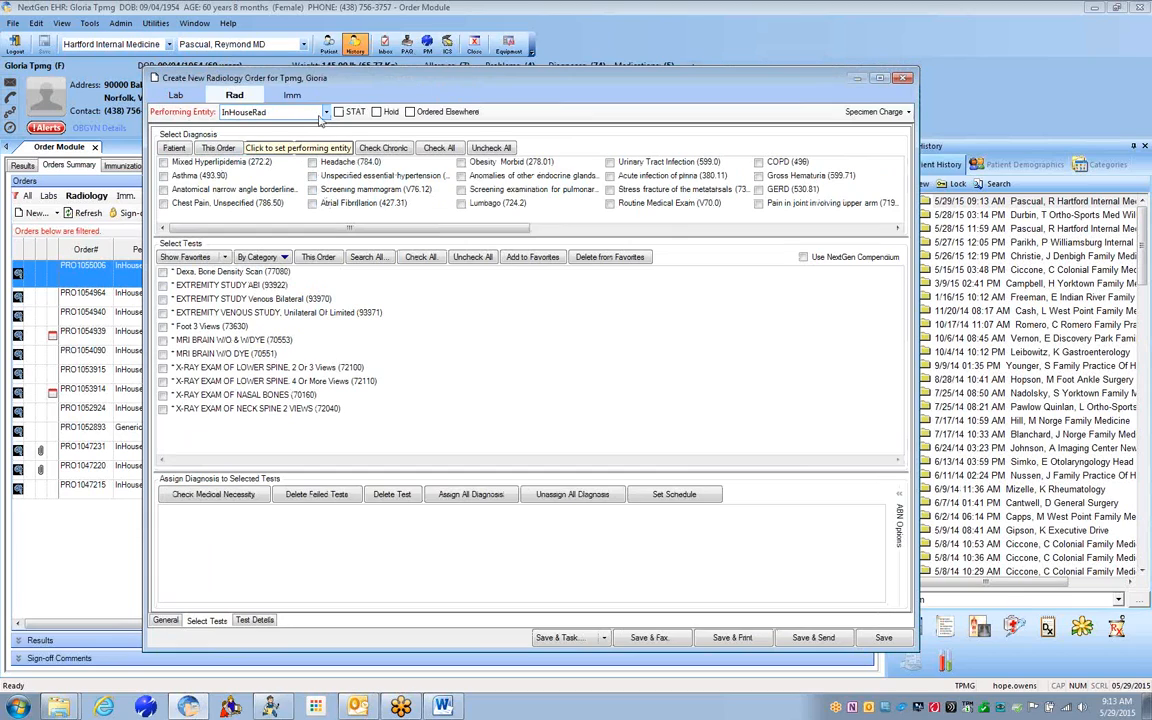
click(325, 115)
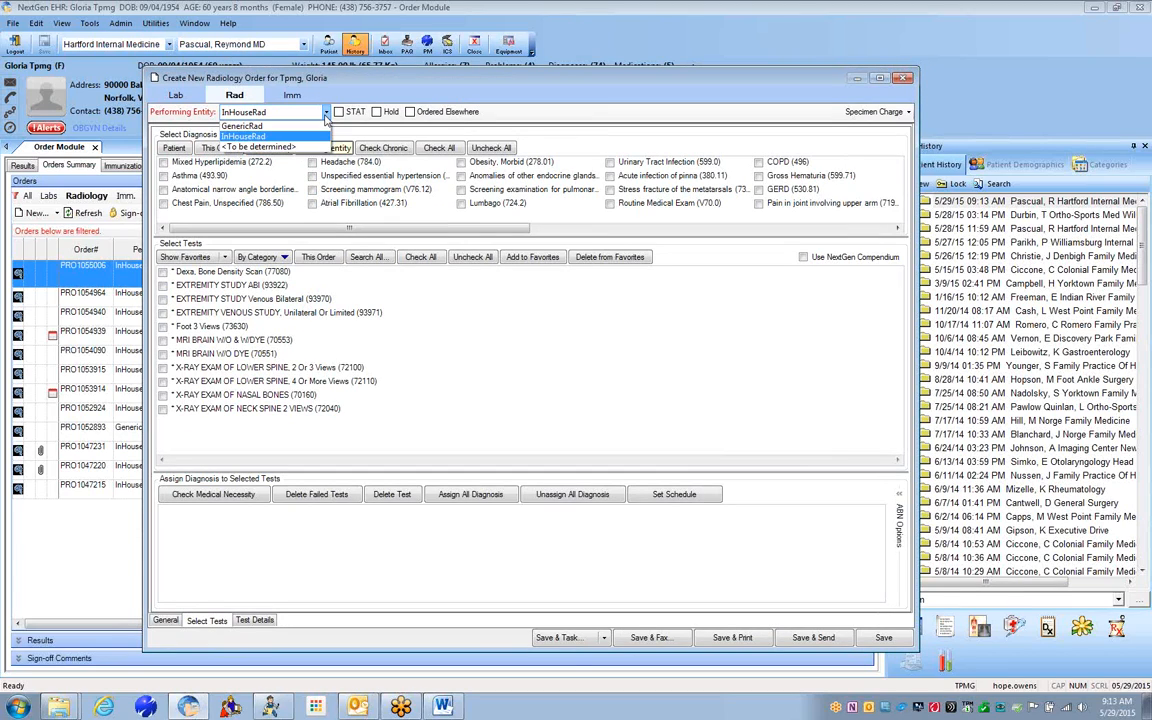
click(310, 126)
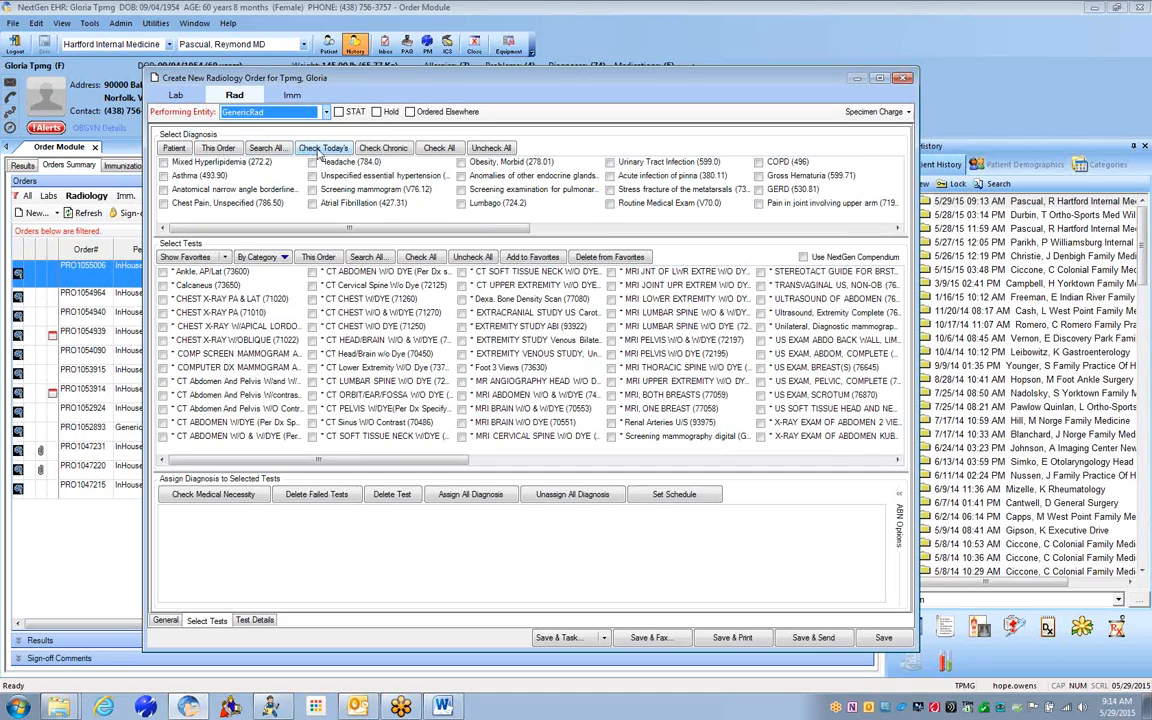
- Try the bulk selections for today's, chronic and all diagnoses, clearing the checked diagnoses each time
click(320, 150)
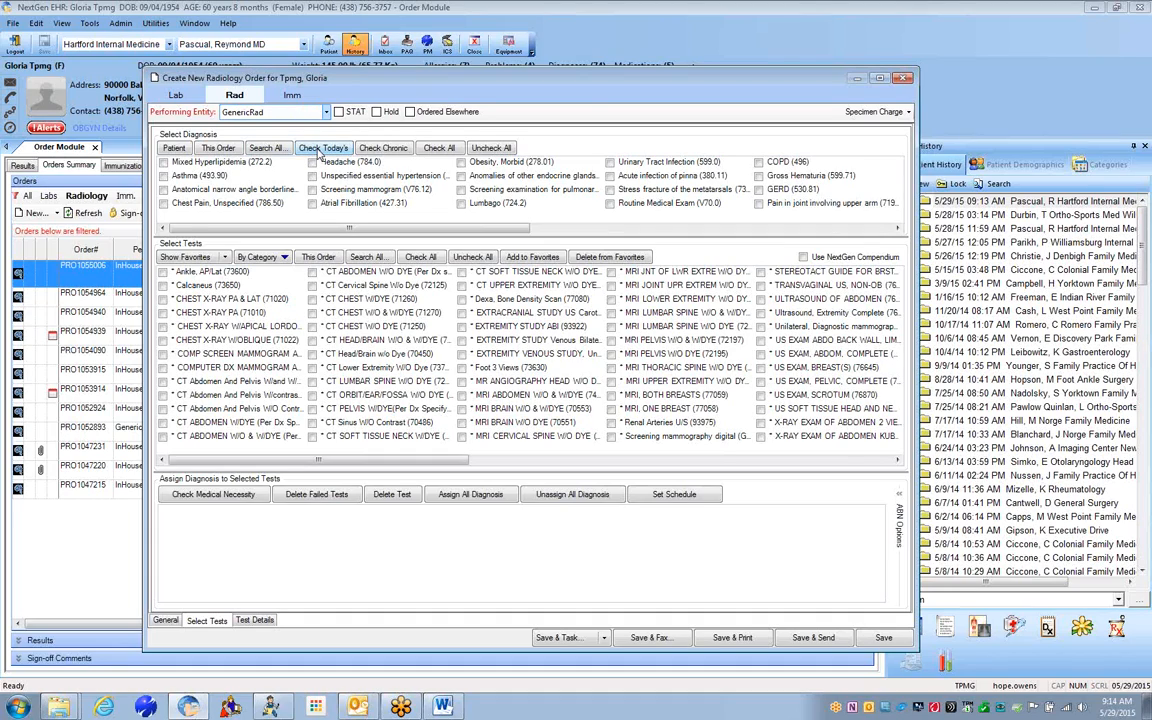
click(385, 150)
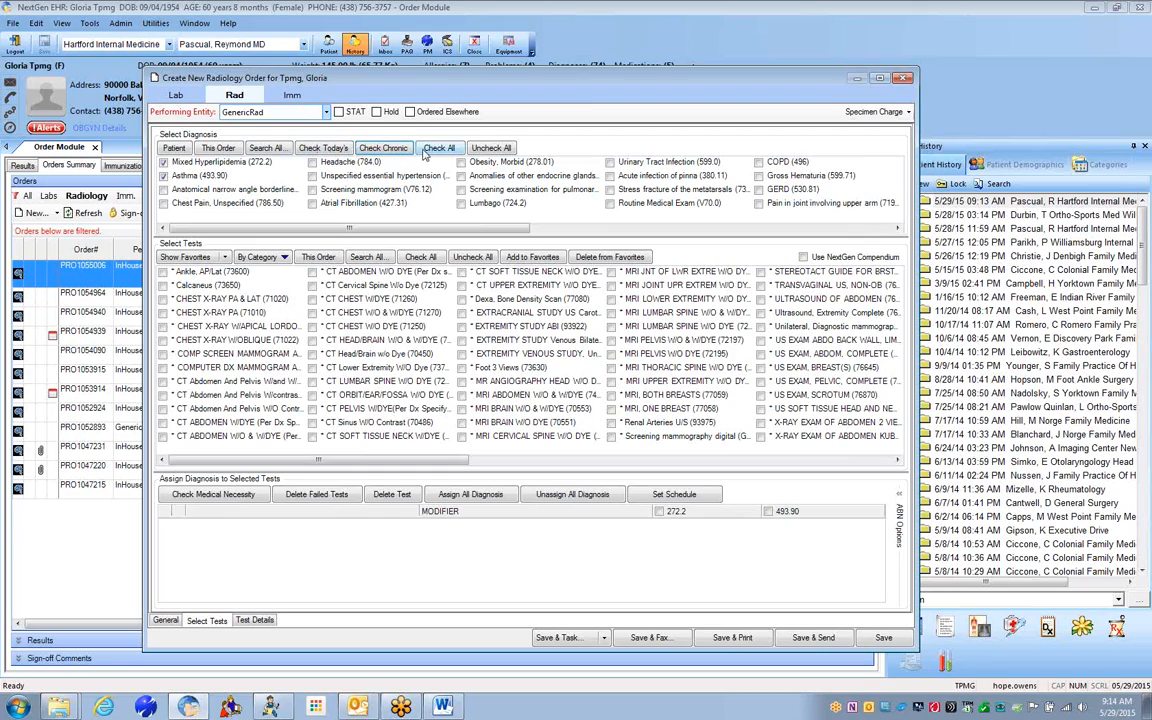
click(490, 149)
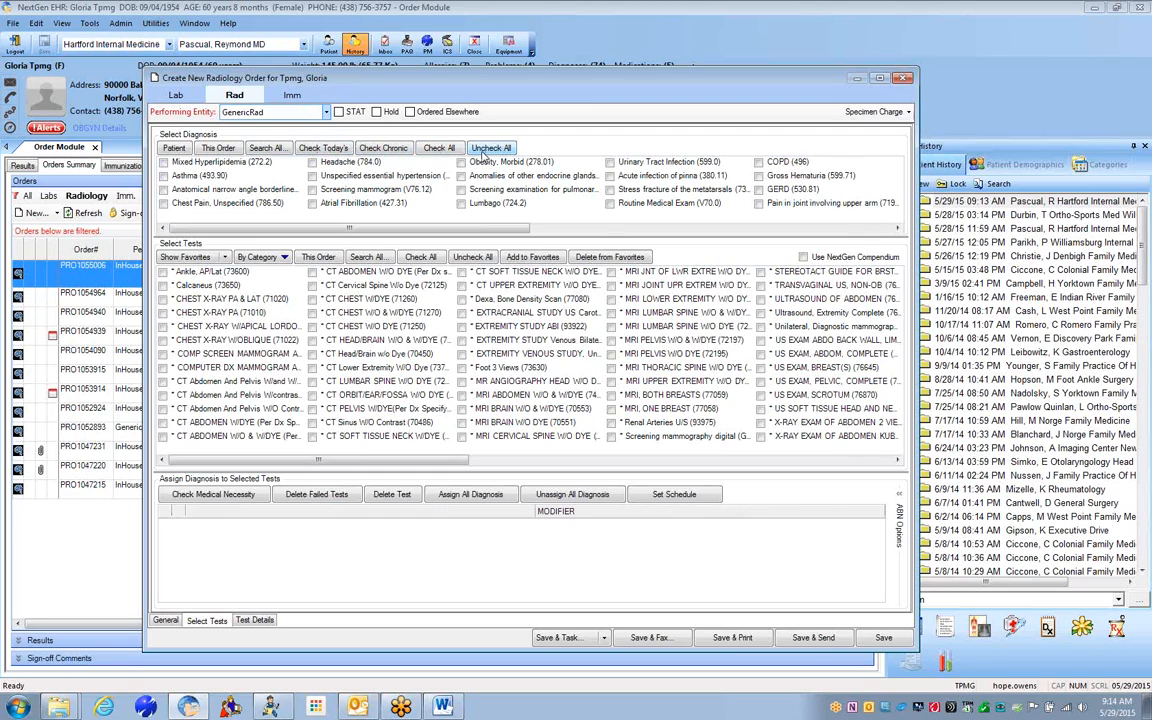
click(432, 147)
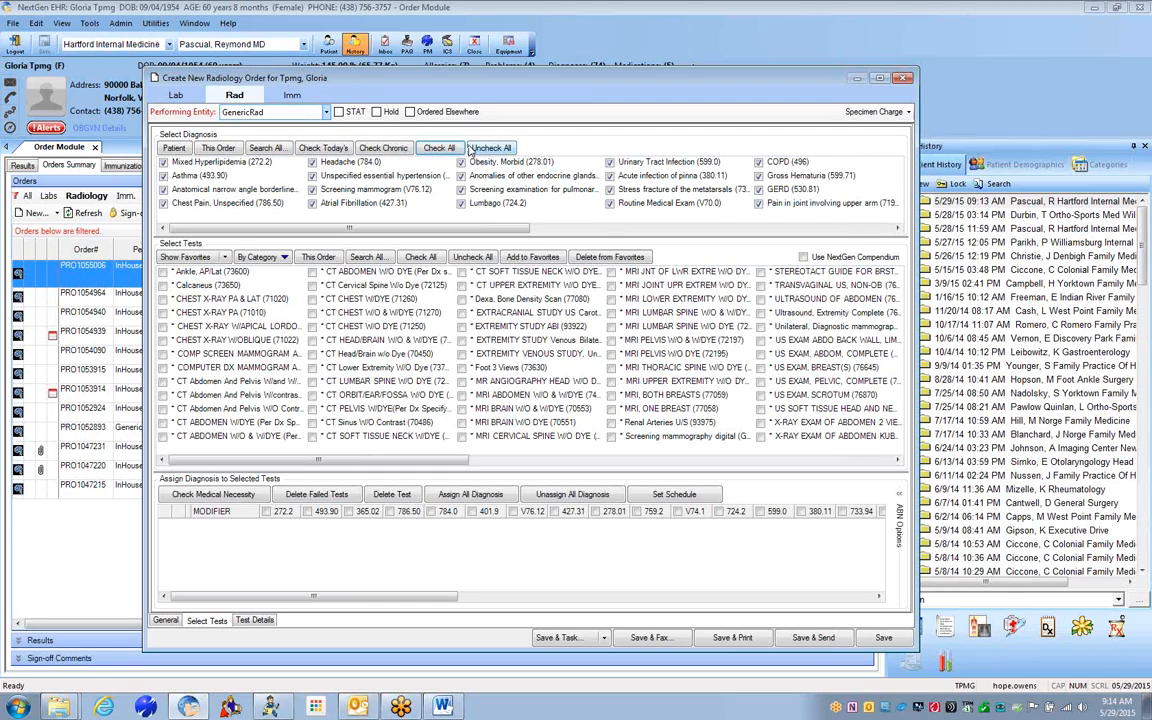
click(488, 148)
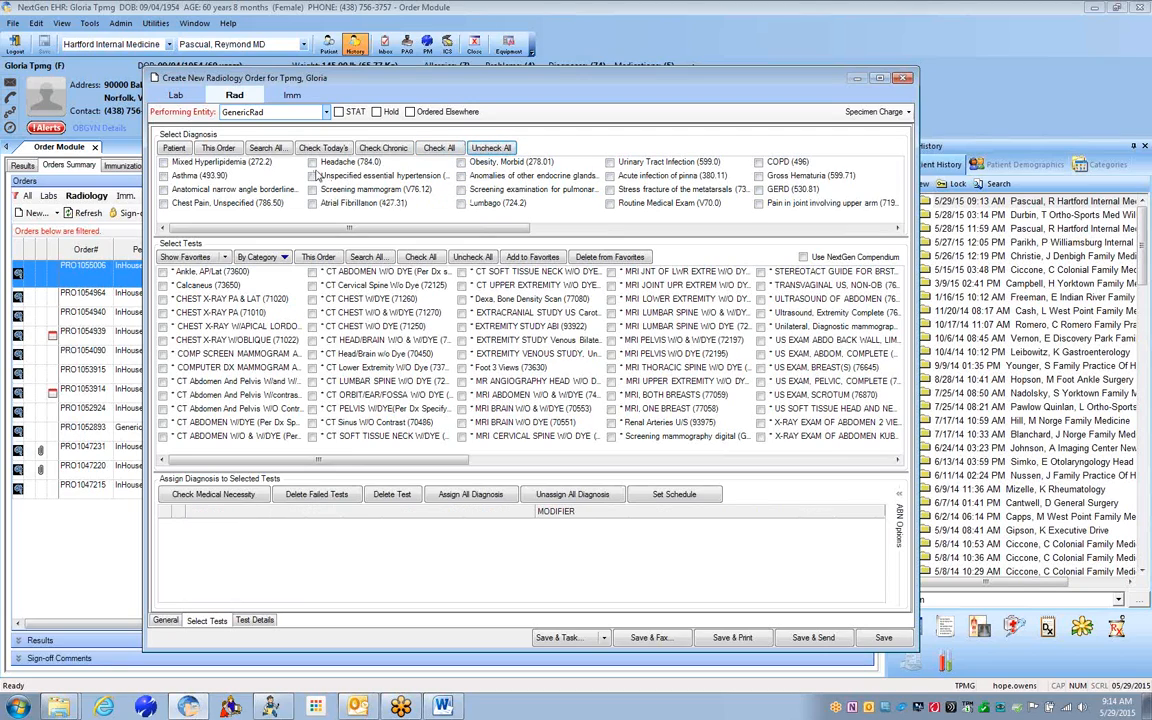
- Select the diagnoses Headache (784.0), Unspecified essential hypertension and Screening mammogram (V76.12) for the order
click(312, 161)
click(312, 175)
click(312, 189)
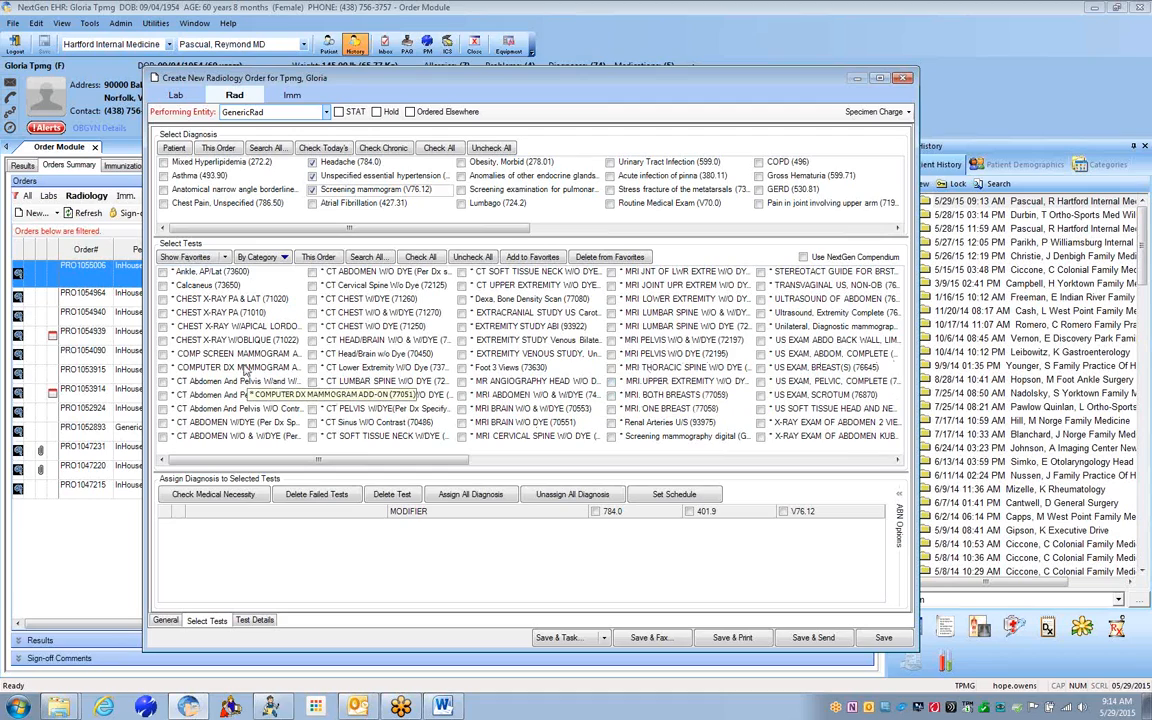
- Open and cancel the test search, and try checking and unchecking all listed tests at once
click(366, 258)
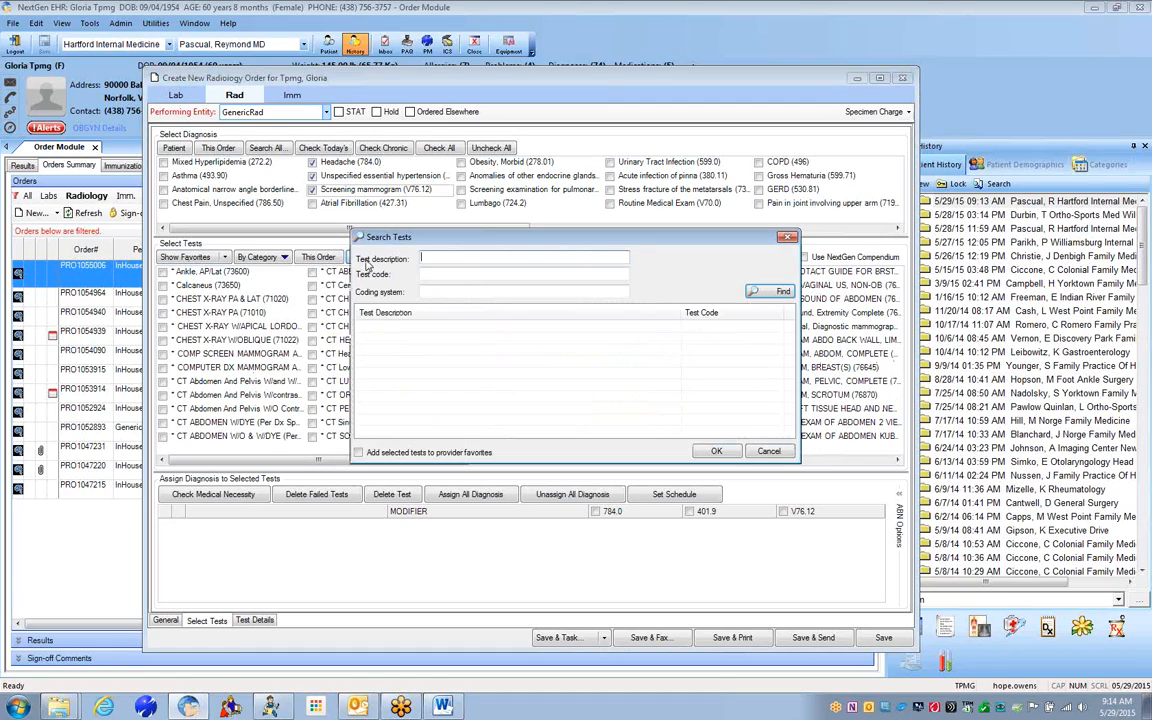
click(766, 451)
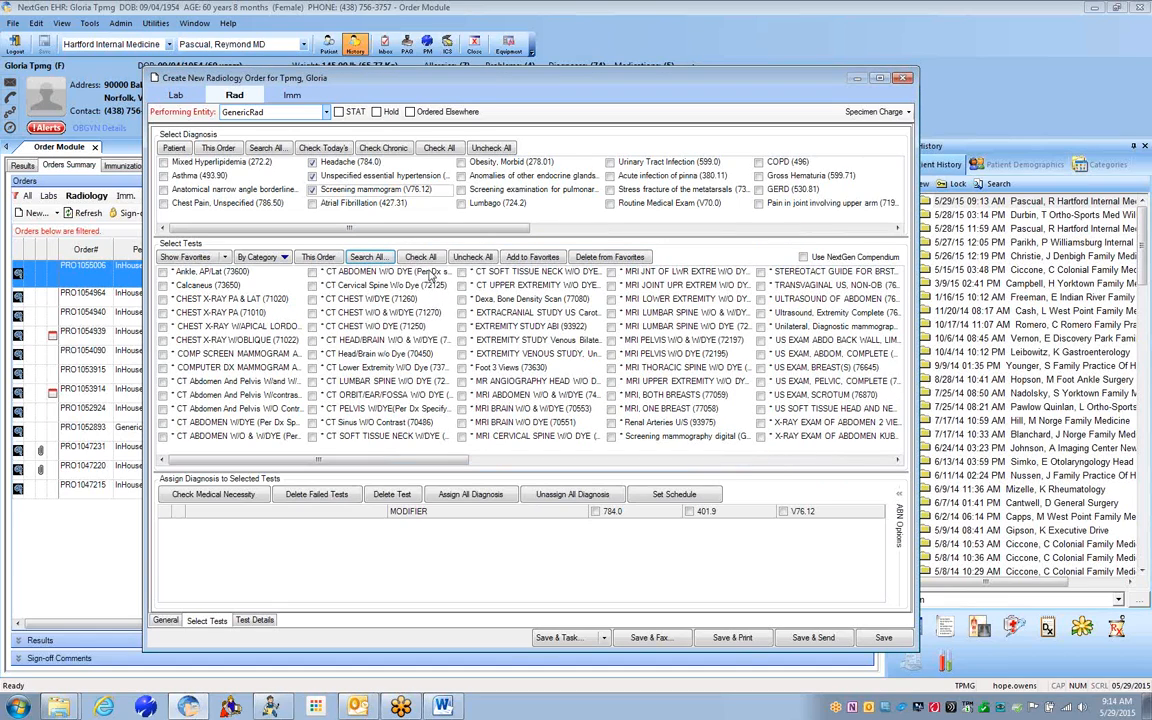
click(424, 258)
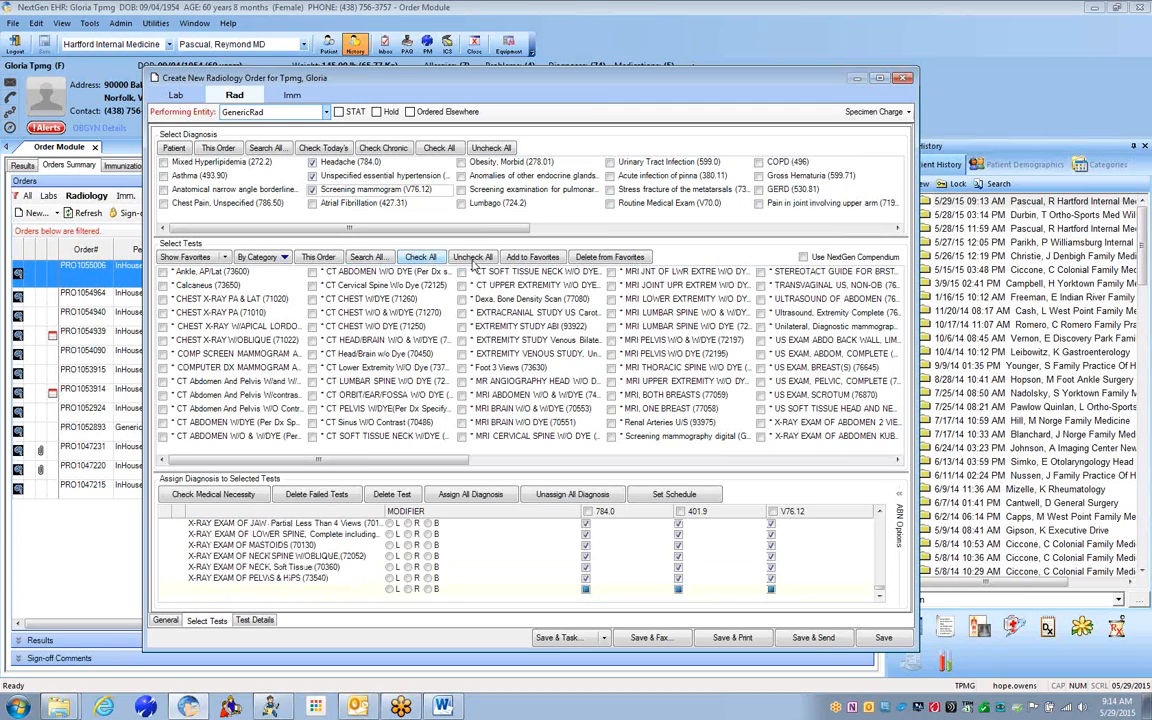
click(473, 258)
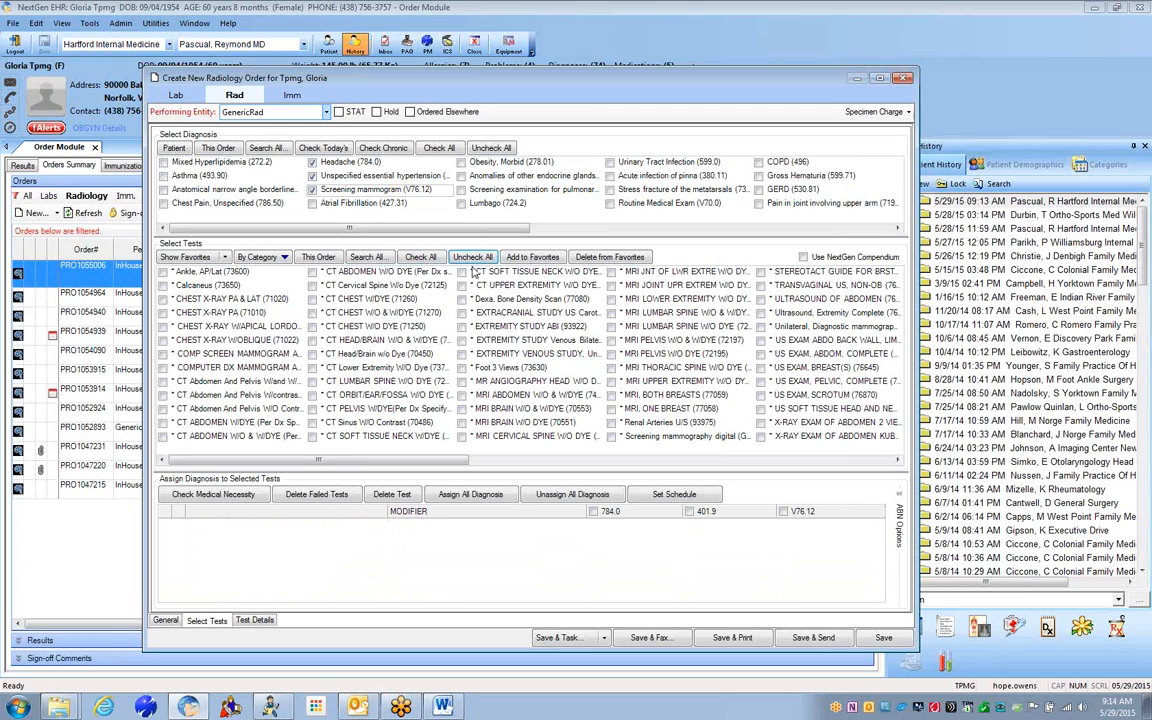
- Select CT soft tissue neck and upper extremity W/O dye, both MRI lumbar spine and pelvis tests, and MRI thoracic spine and upper extremity W/O dye
click(461, 271)
click(461, 285)
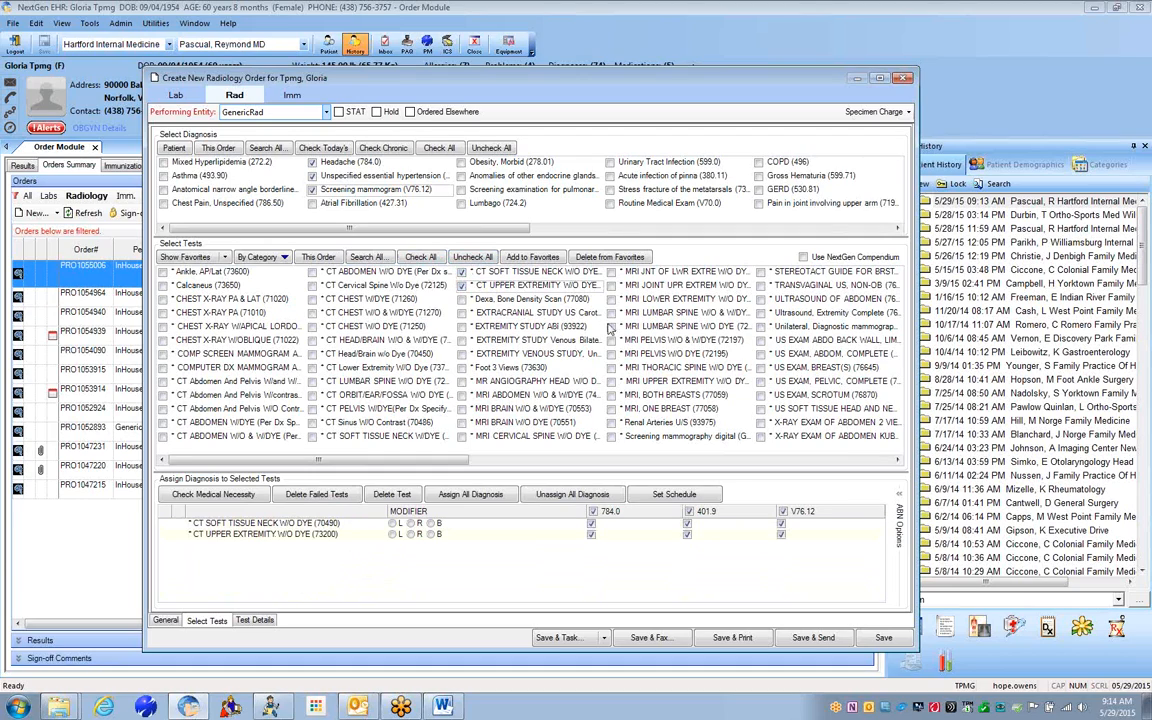
click(611, 312)
click(611, 326)
click(611, 340)
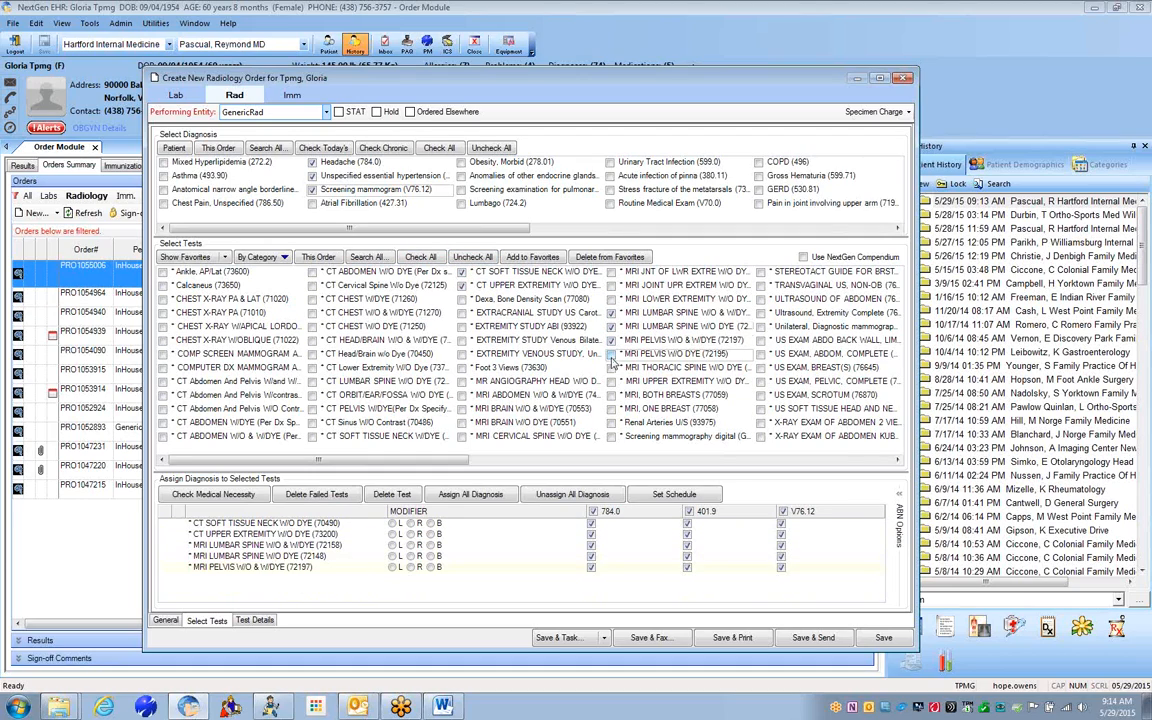
click(611, 354)
click(611, 367)
click(611, 381)
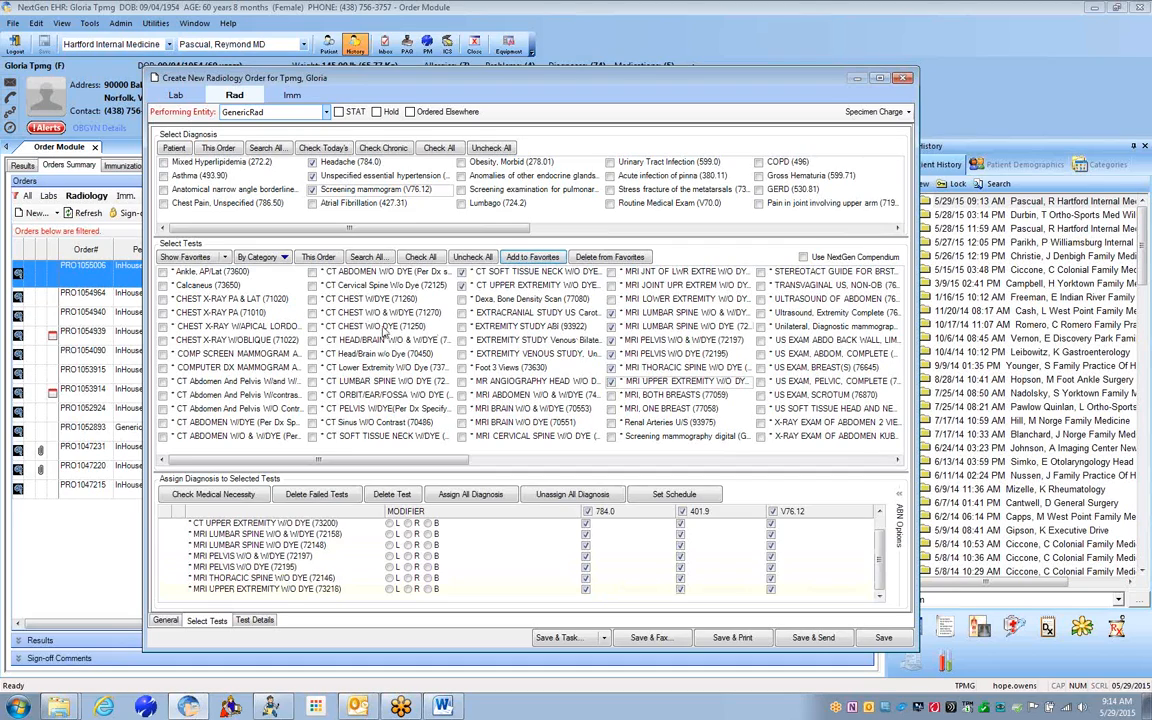
- Delete the selected CT and MRI tests from the favorites and bring back the wider test list
click(199, 258)
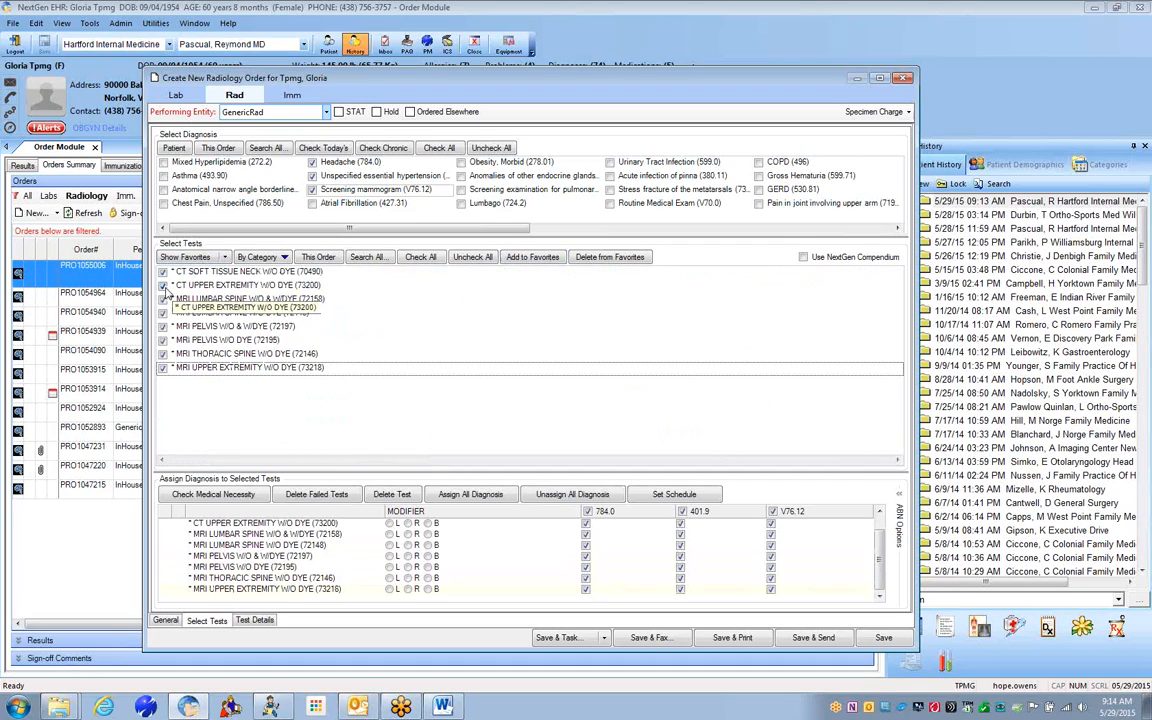
click(634, 258)
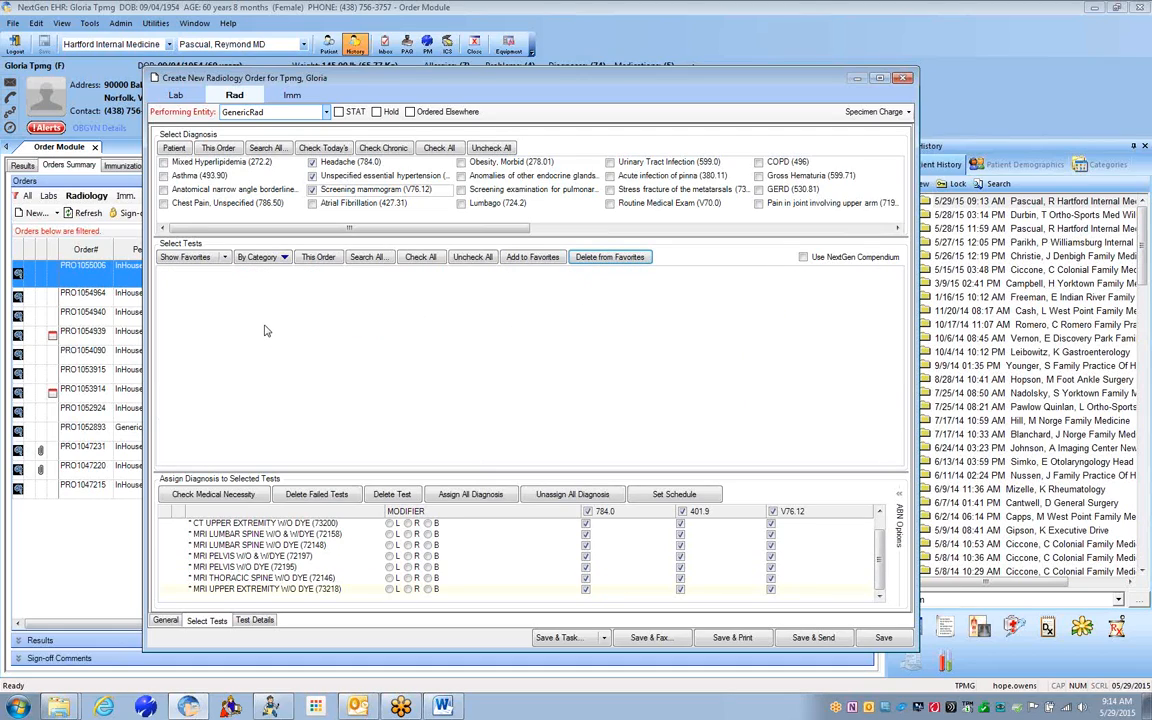
click(220, 258)
click(215, 273)
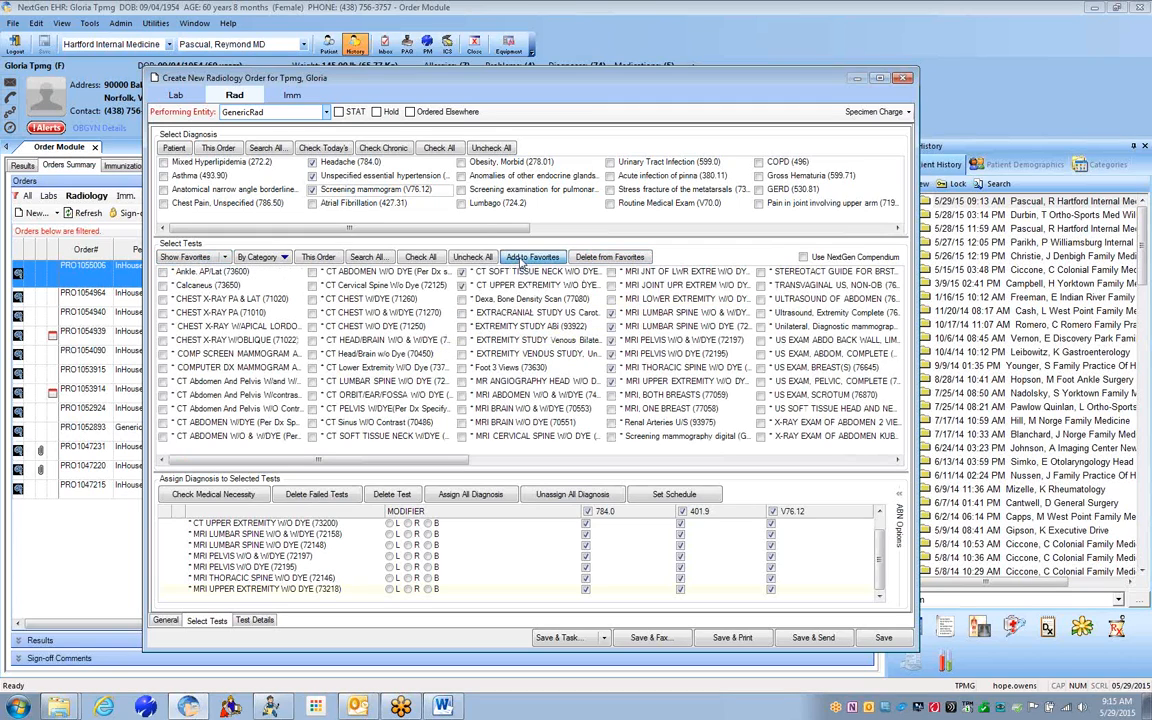
- Browse the available tests by category, viewing Cardiology Studies, GI Studies and MRI Body/Extremity
click(285, 258)
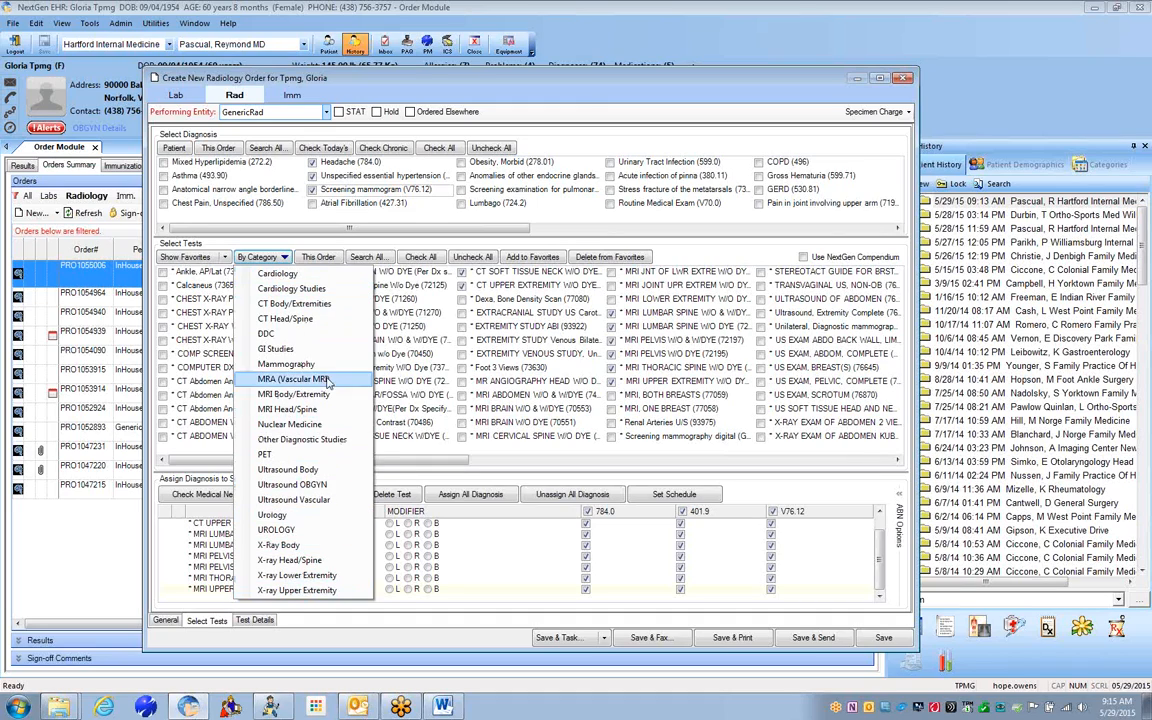
click(294, 288)
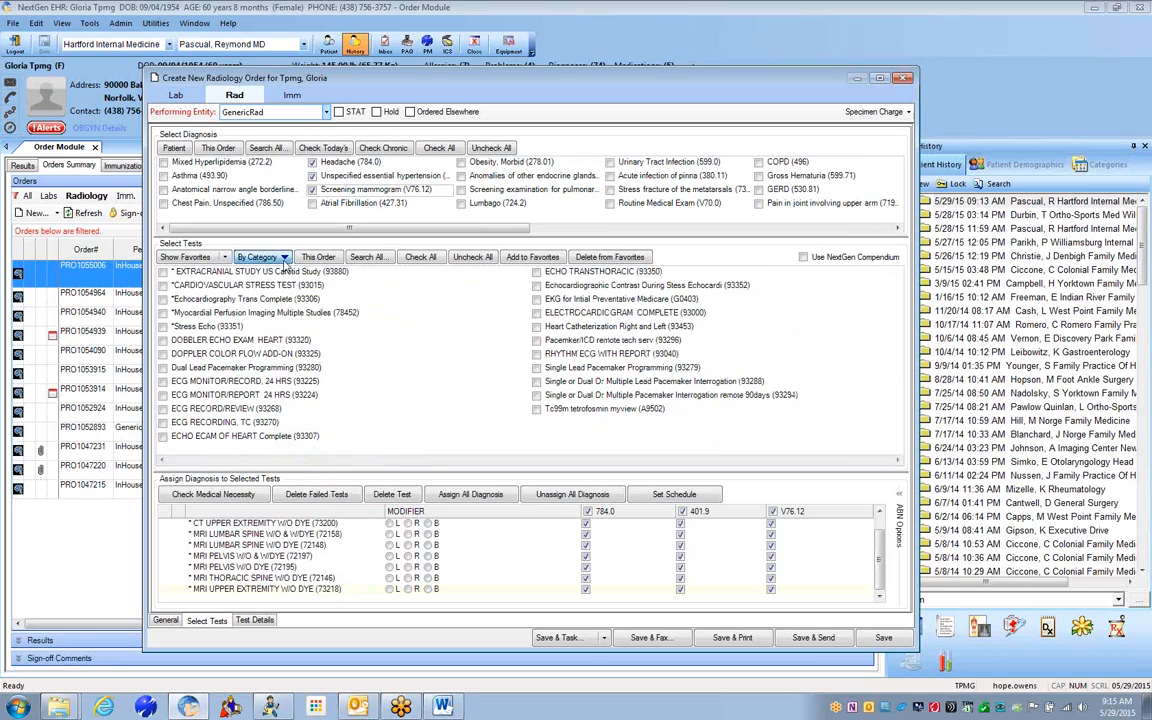
click(284, 258)
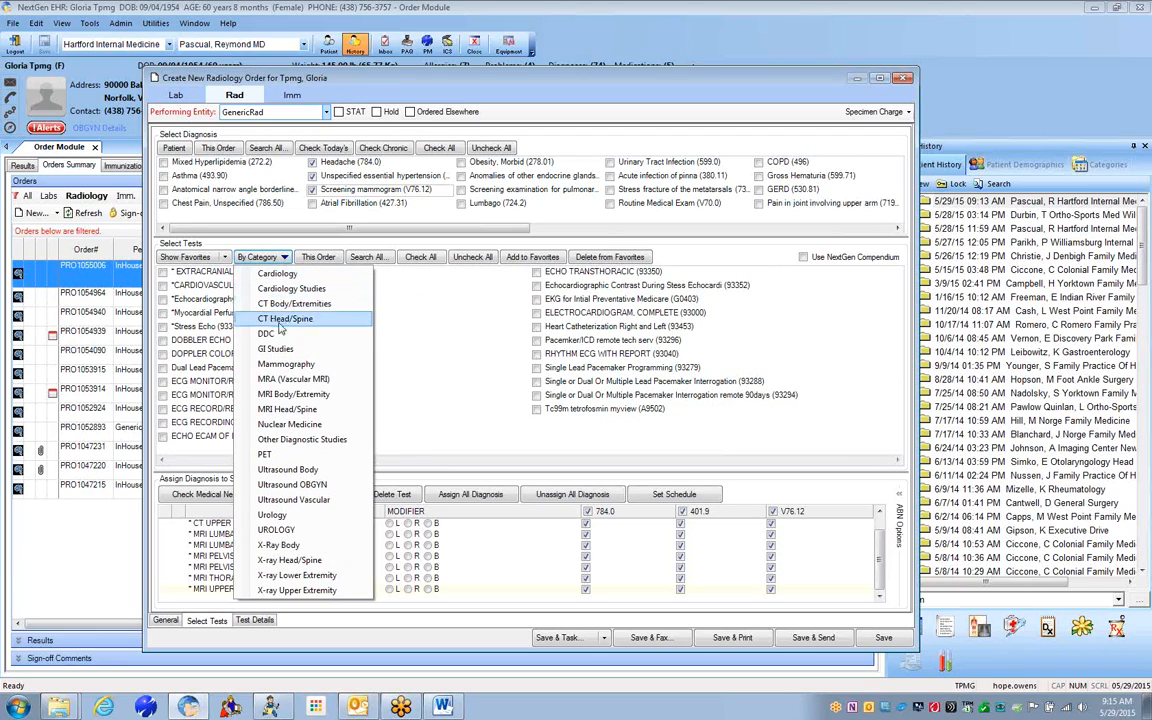
click(272, 347)
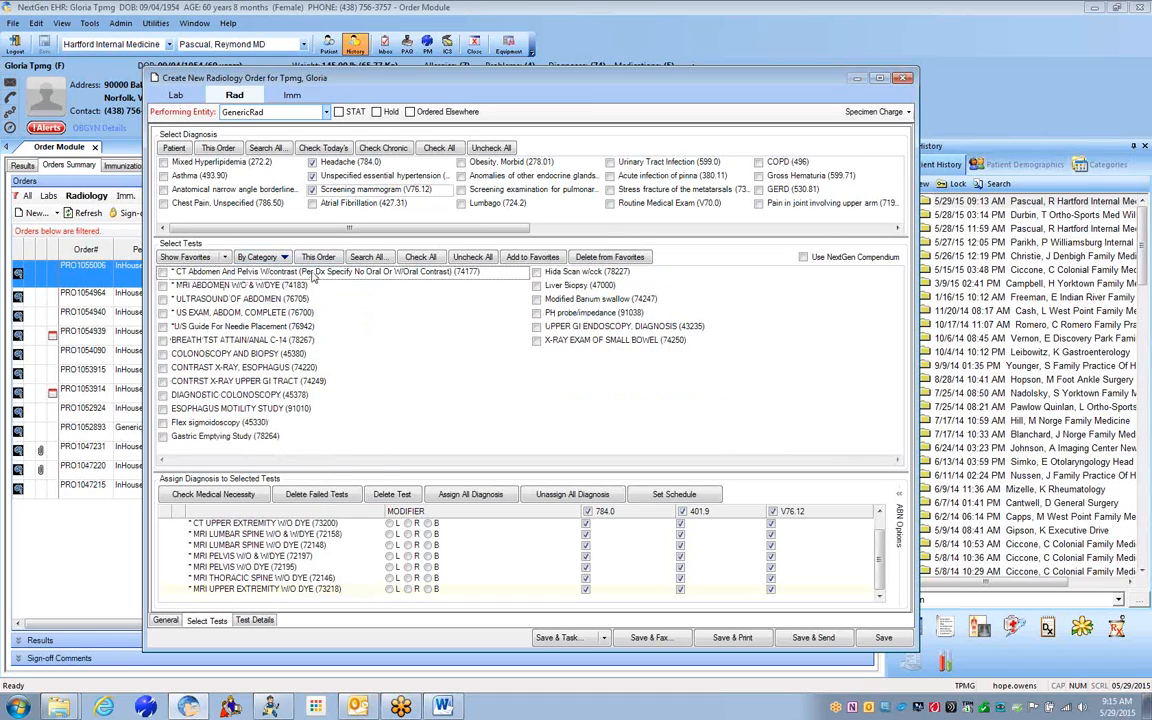
click(284, 258)
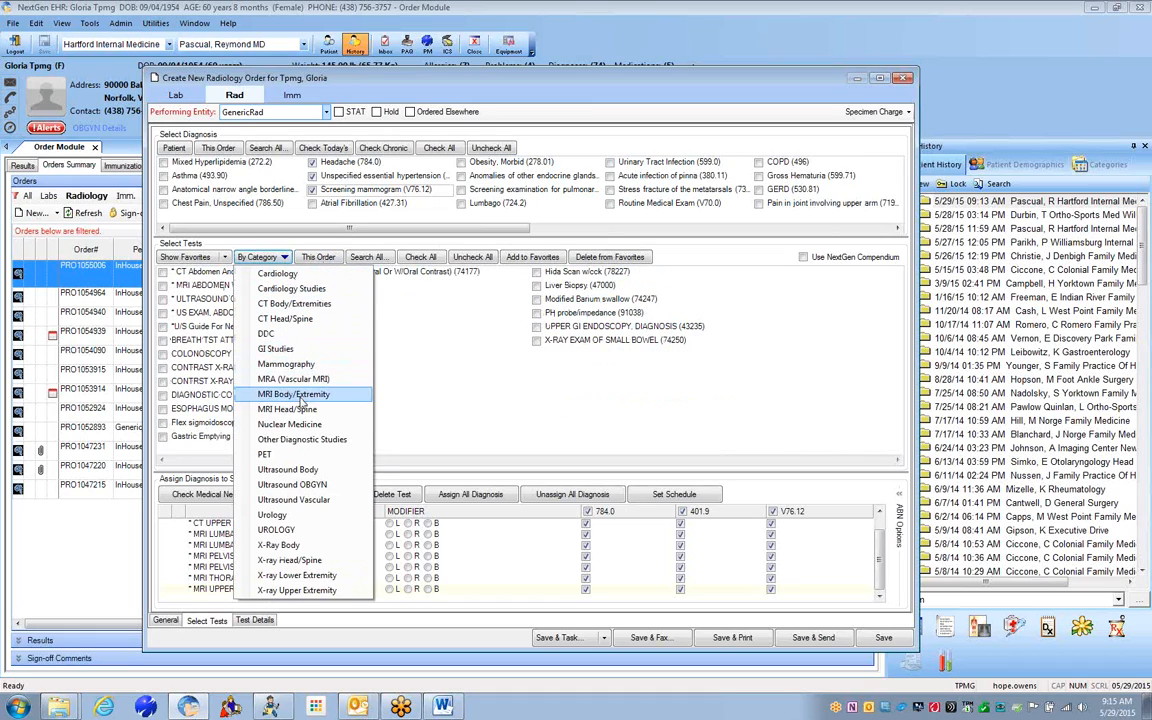
click(300, 357)
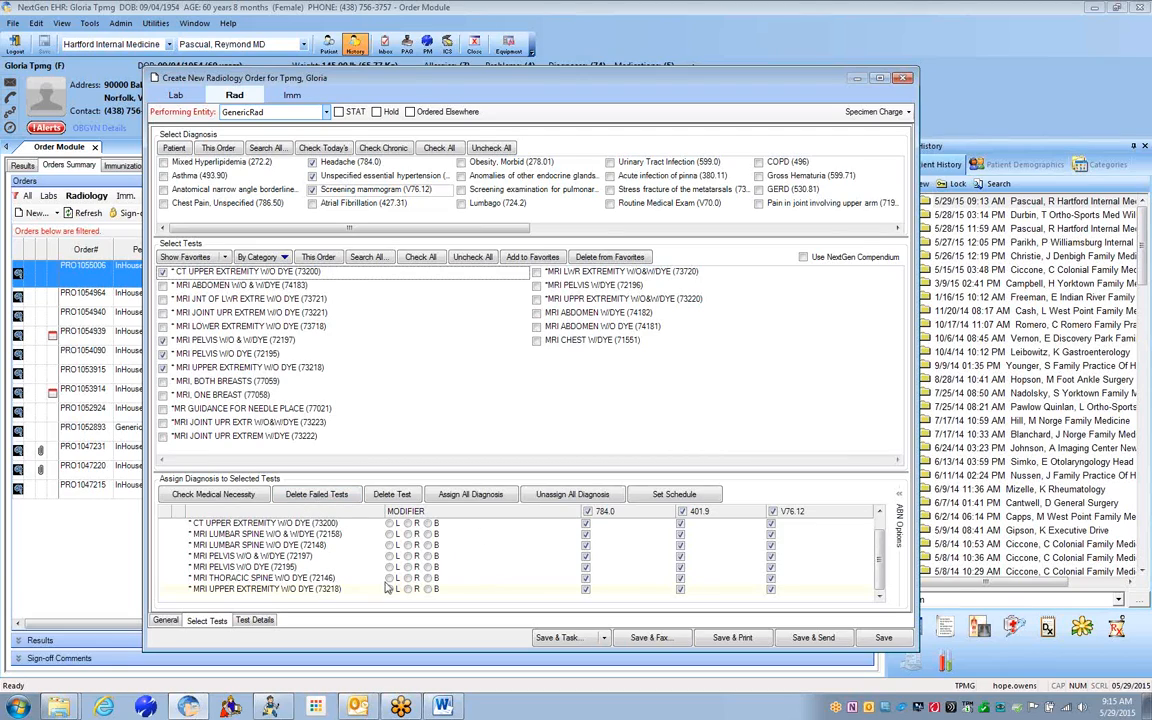
- Unassign all diagnoses from the selected tests
click(557, 499)
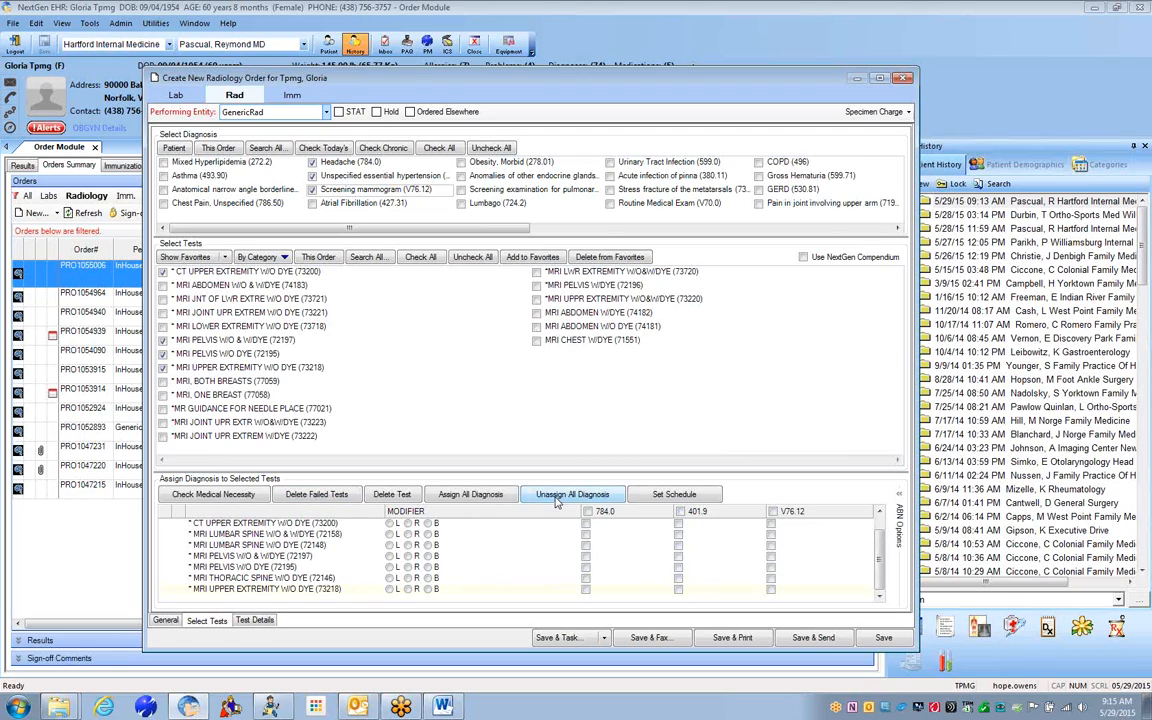
- Assign 784.0, 401.9 and V76.12 individually across the listed tests from CT upper extremity to MRI upper extremity, giving V76.12 to both pelvis MRIs
click(586, 523)
click(586, 534)
click(679, 545)
click(679, 556)
click(771, 556)
click(771, 567)
click(679, 578)
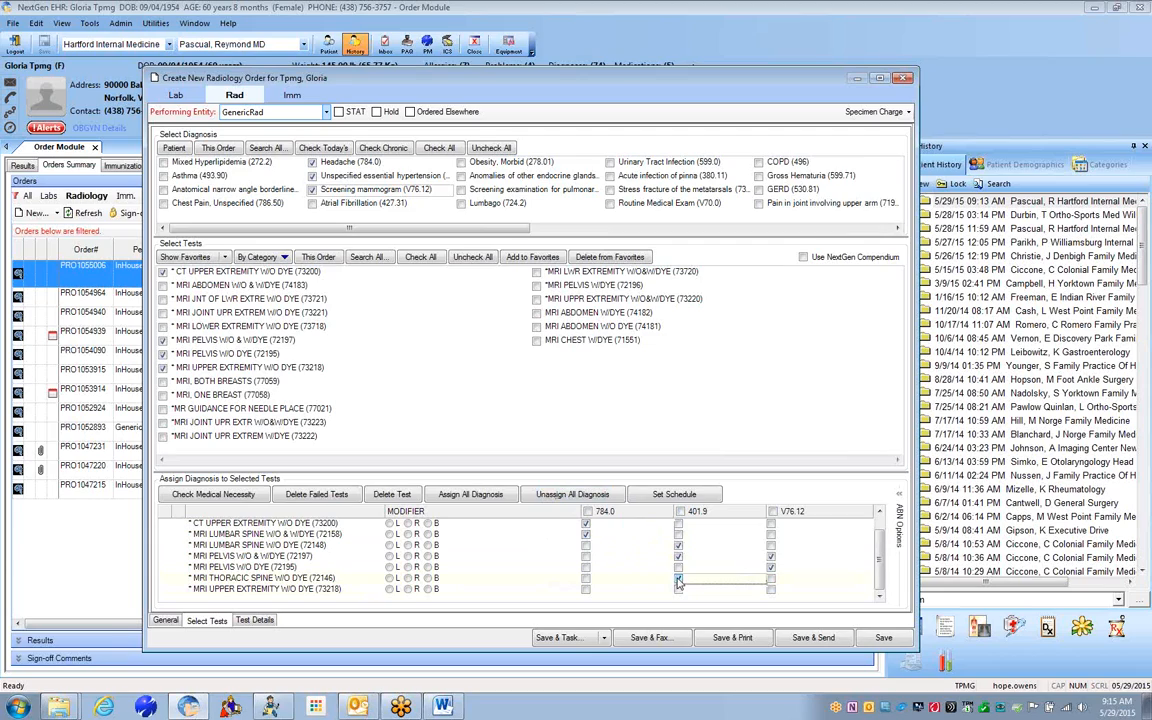
click(586, 589)
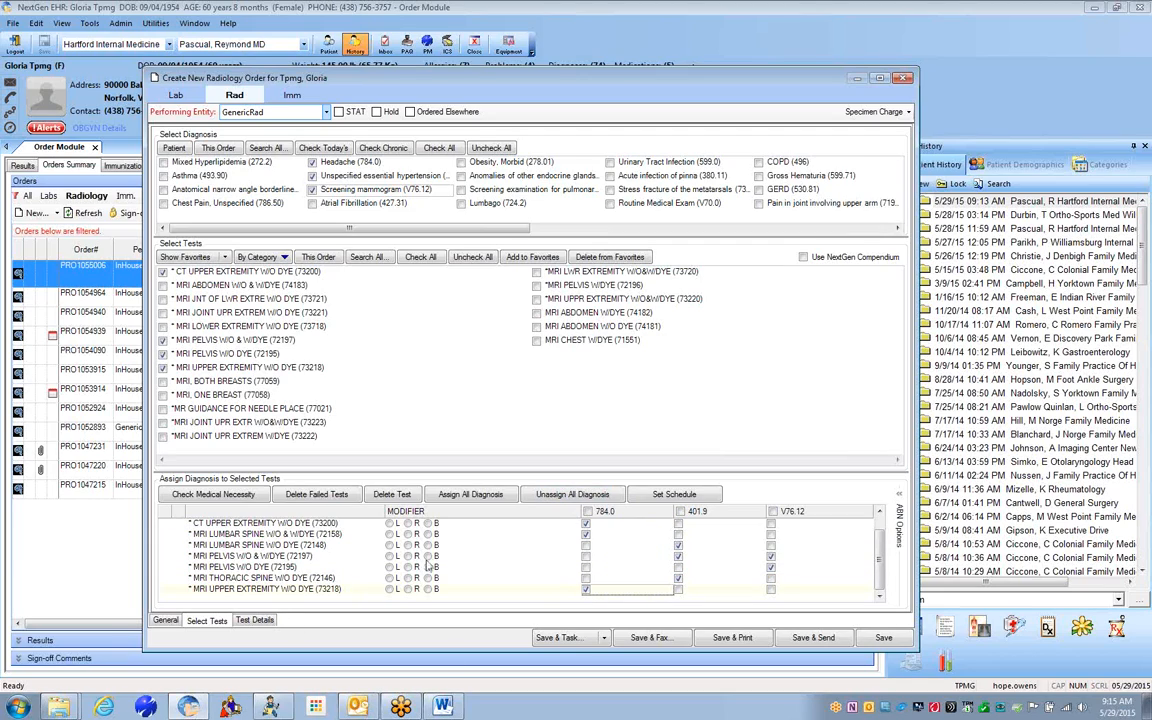
- Set modifier L for CT upper extremity, both lumbar spine MRIs and MRI pelvis W/O & W/DYE, and B for the last three MRI tests
click(390, 524)
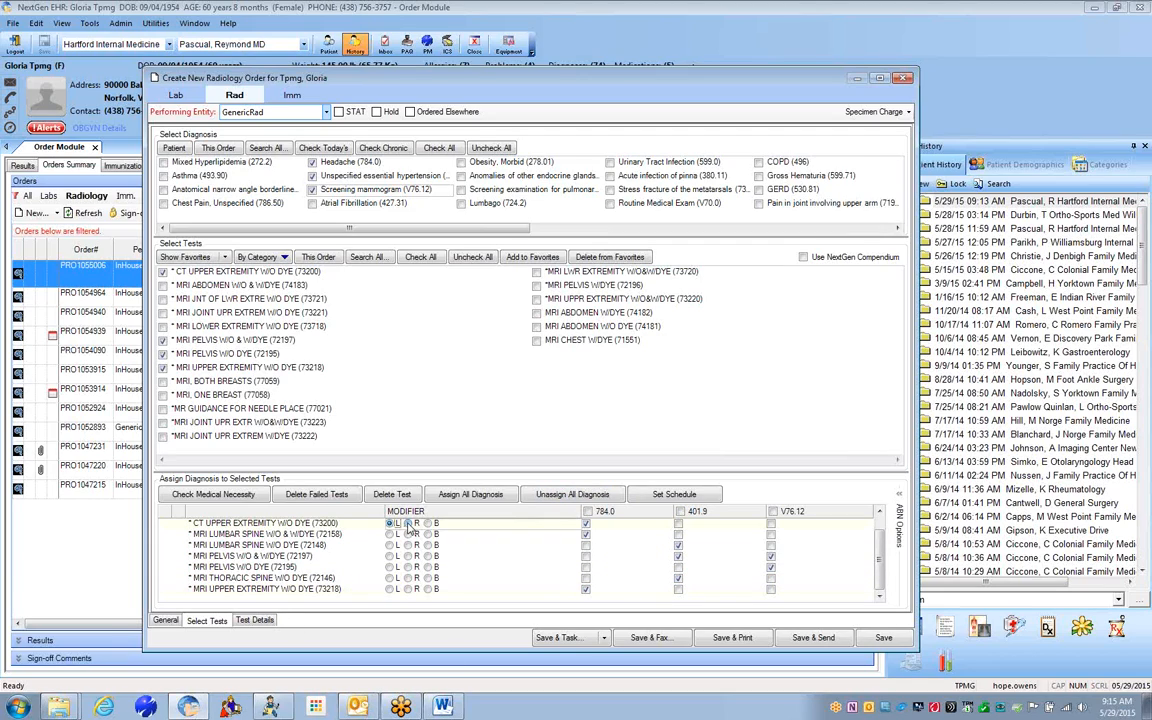
click(390, 534)
click(390, 546)
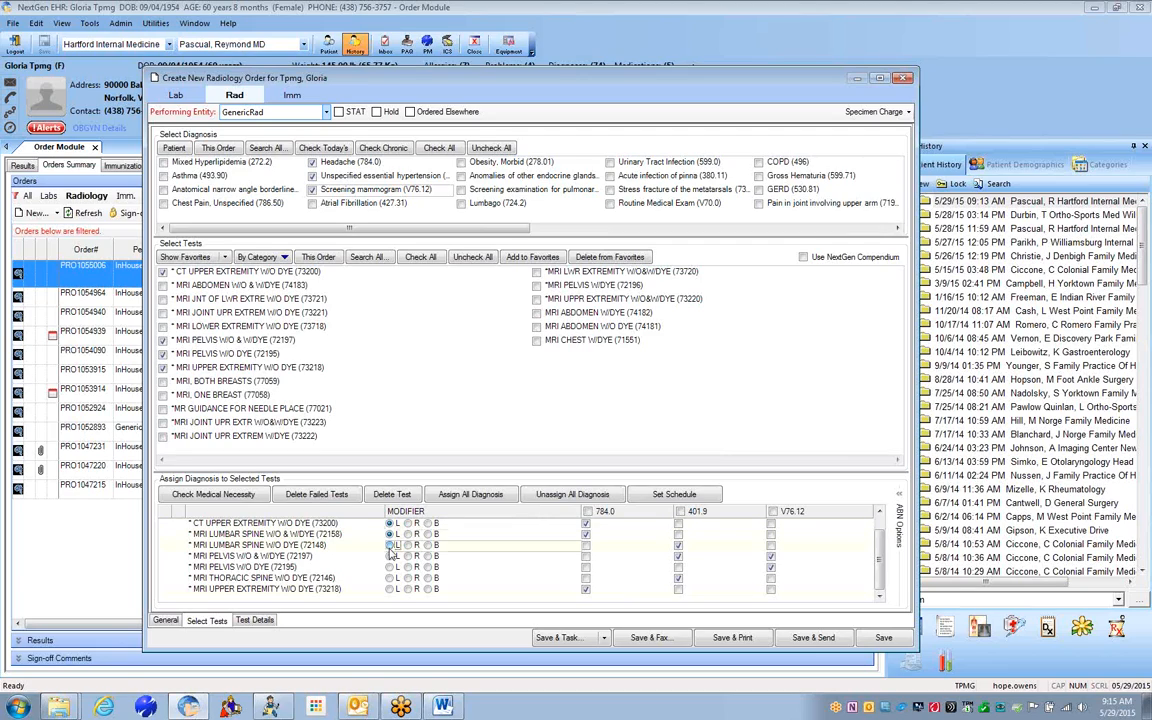
click(390, 556)
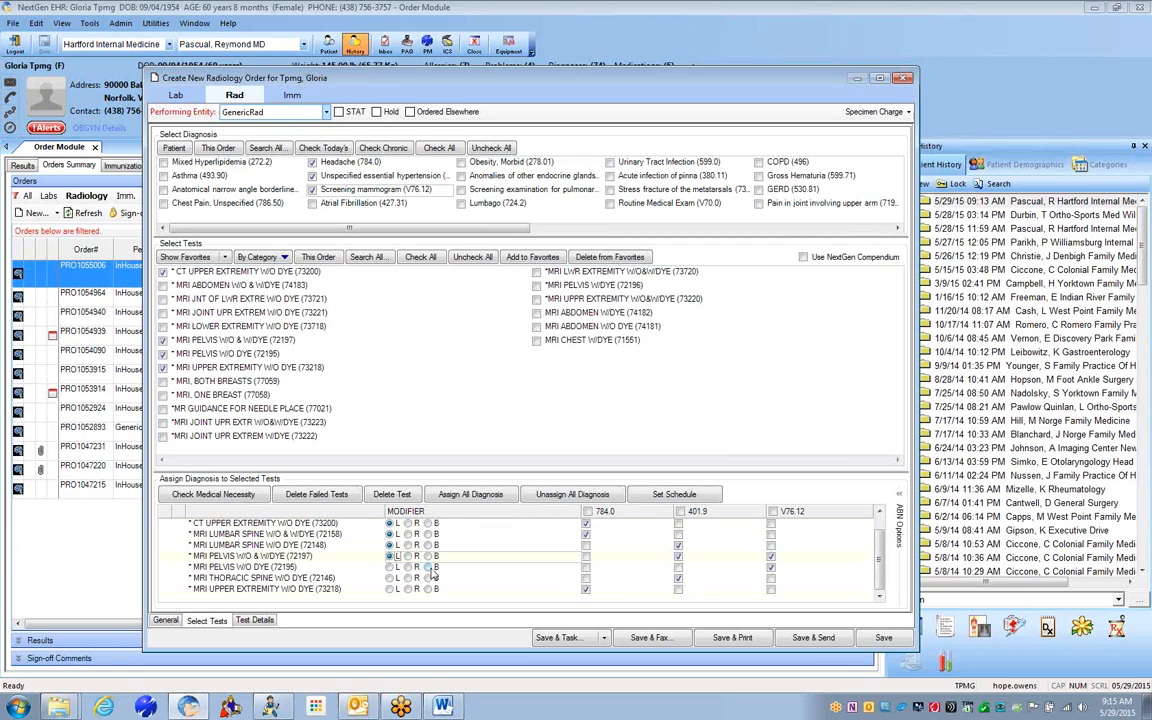
click(428, 567)
click(428, 578)
click(428, 589)
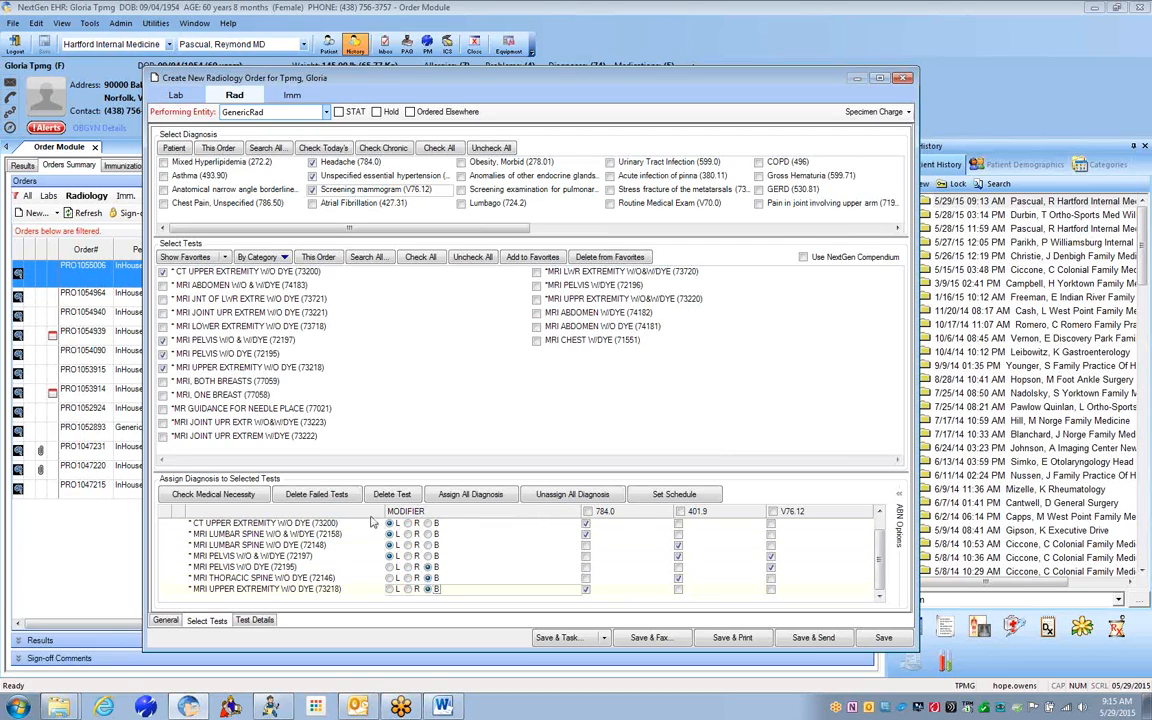
- Schedule MRI lumbar spine W/O & W/DYE as a one-time future order in 1 week
click(706, 497)
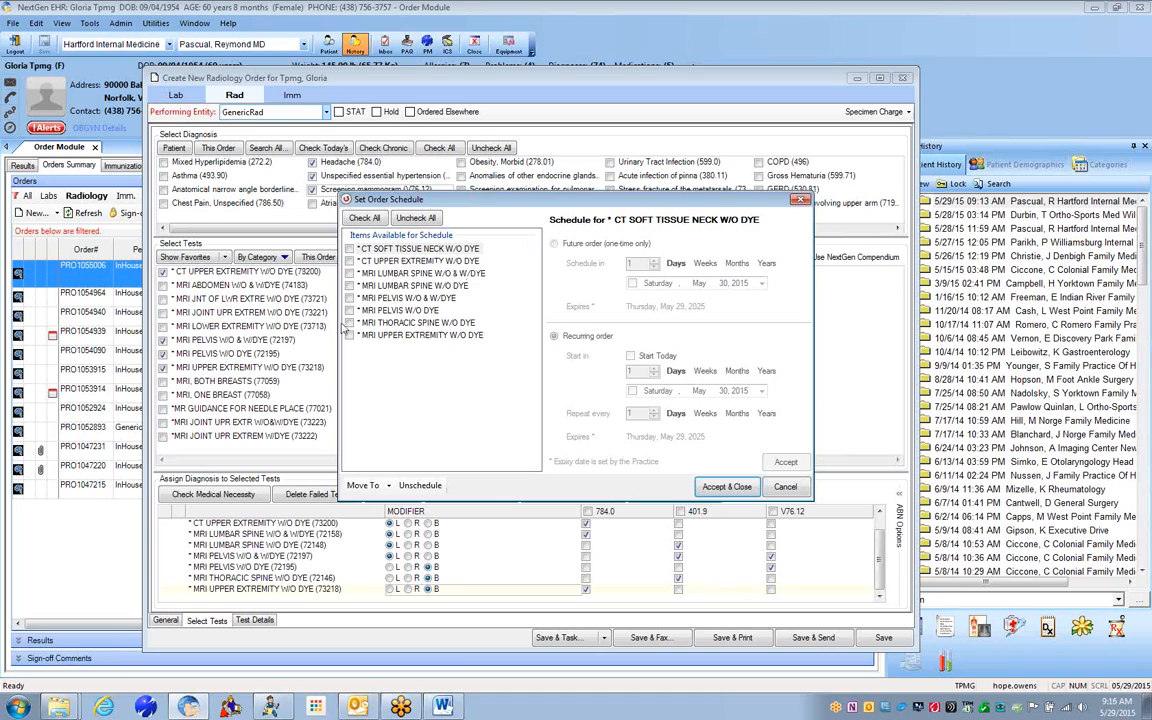
click(349, 274)
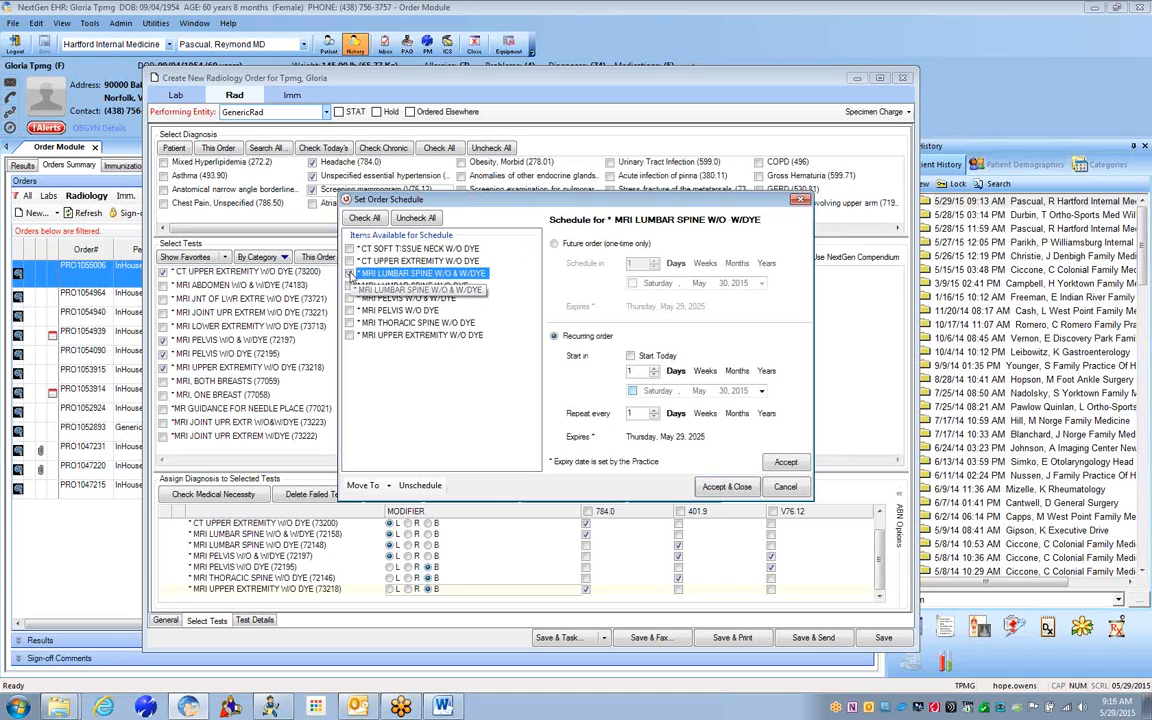
click(349, 274)
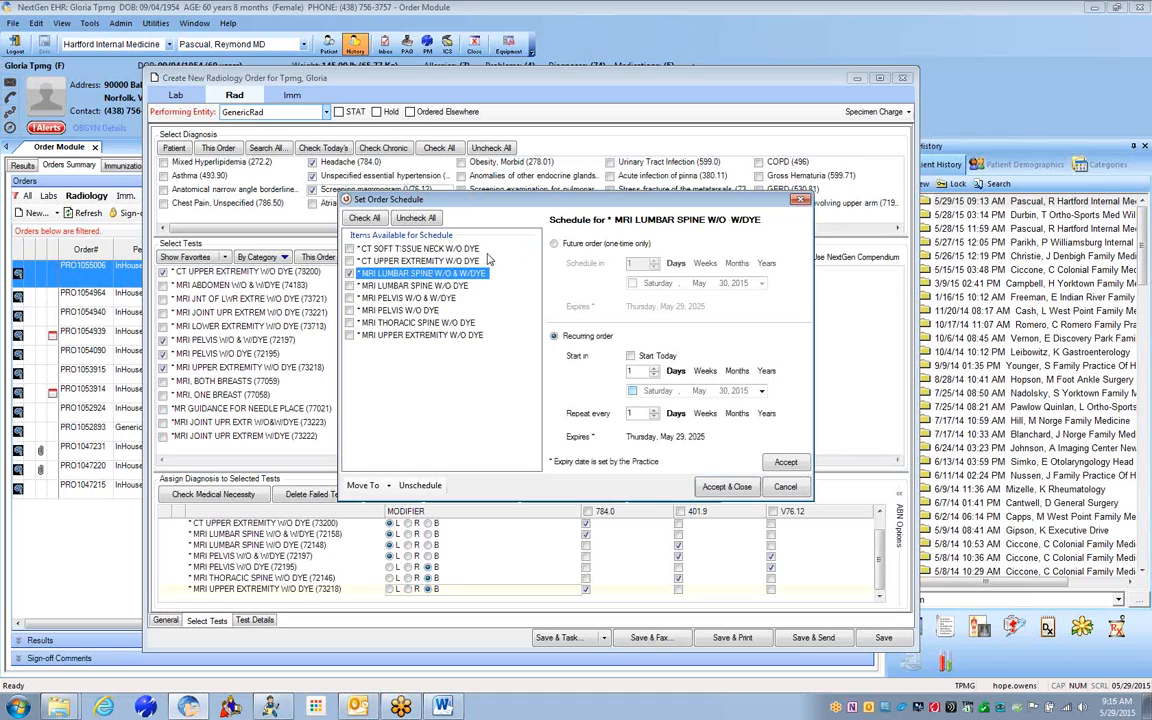
click(554, 245)
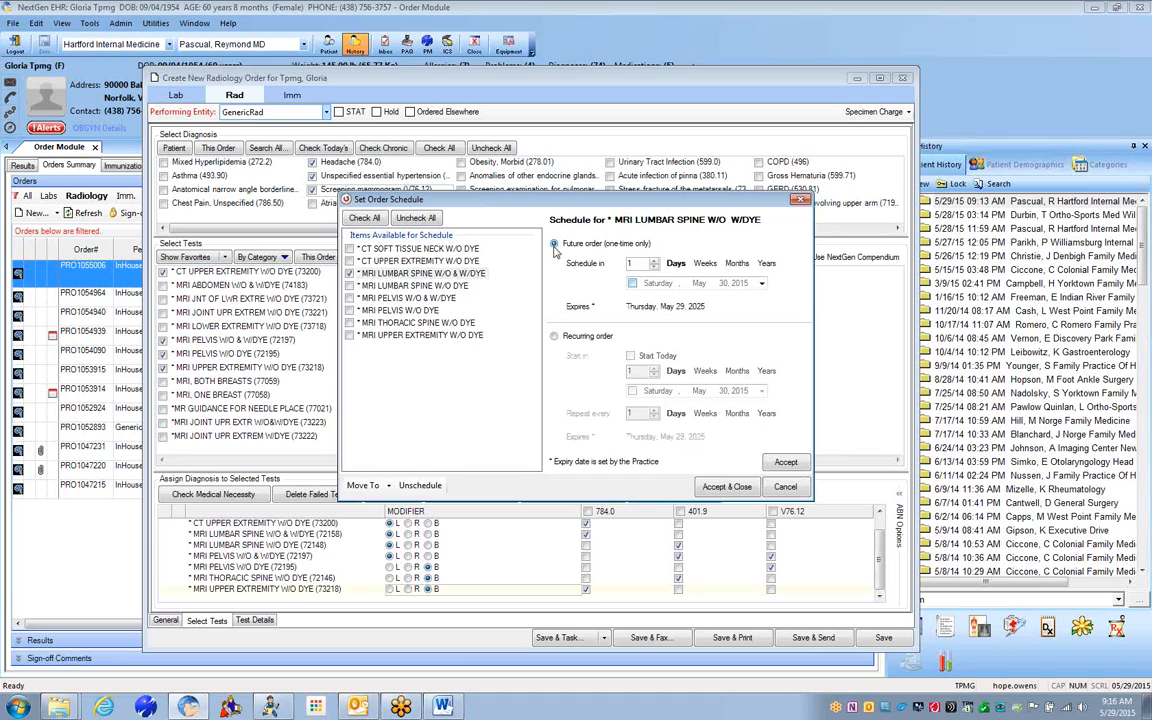
click(705, 263)
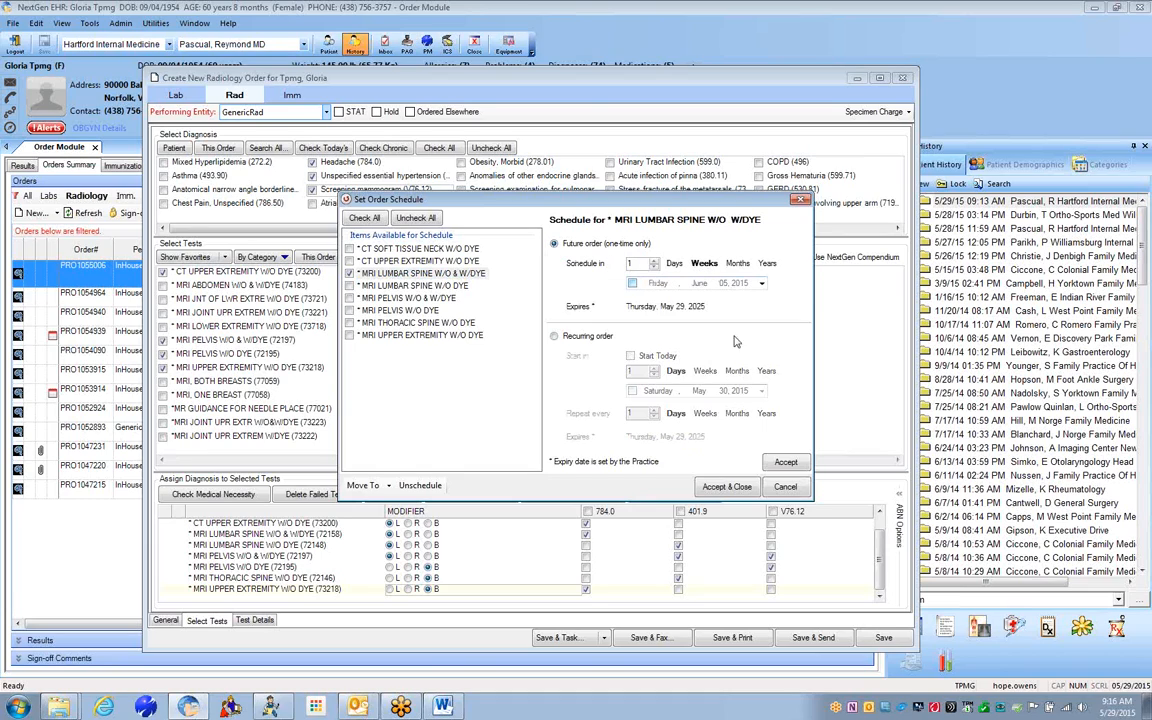
click(727, 487)
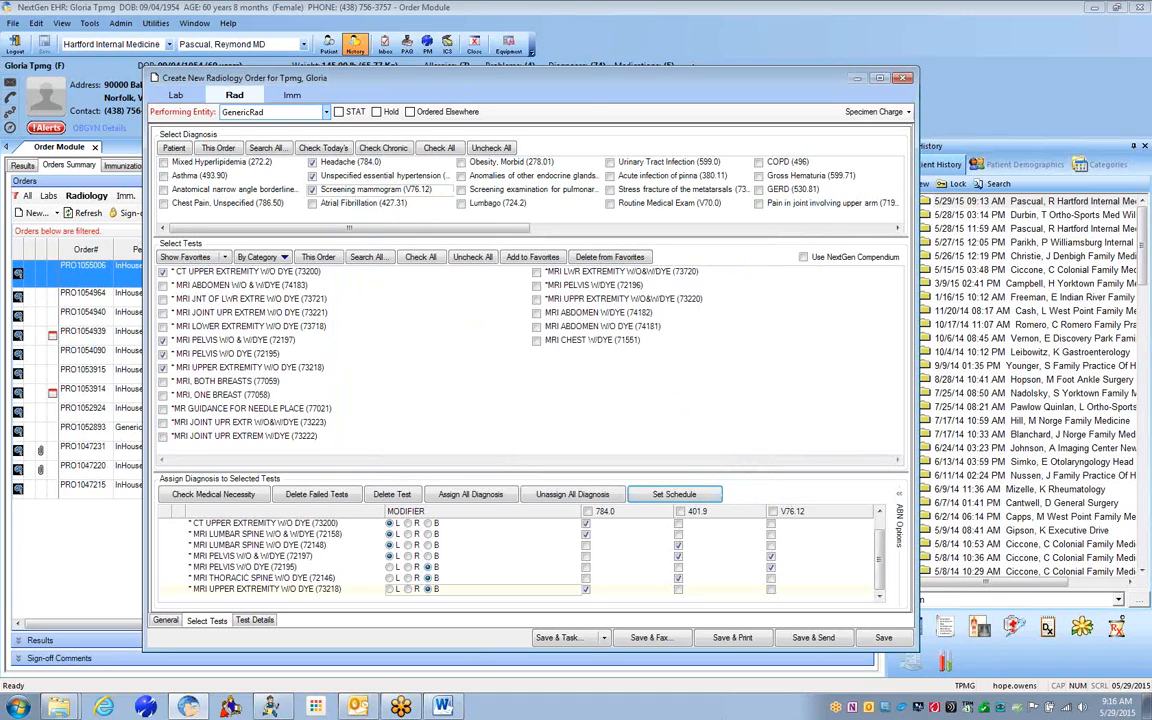
- Enter appointment dates of 05/29/2015 for CT soft tissue neck and 05/30/2015 for CT upper extremity in the test details
click(256, 621)
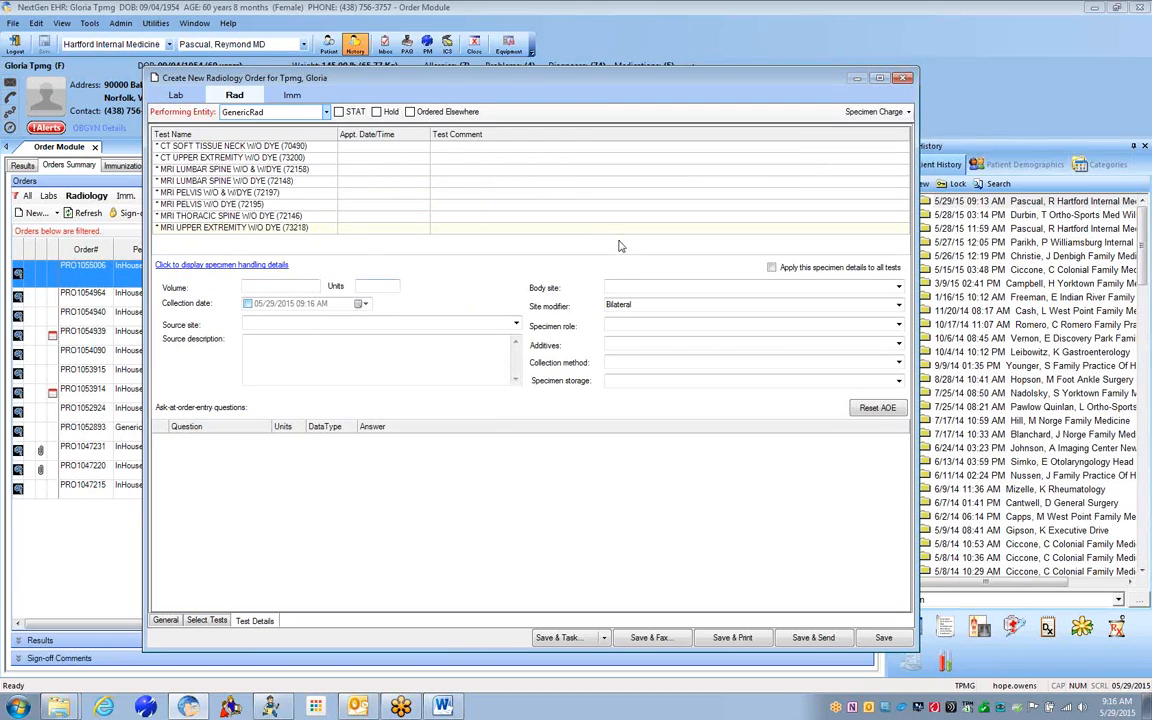
mouse_move(382, 147)
click(424, 149)
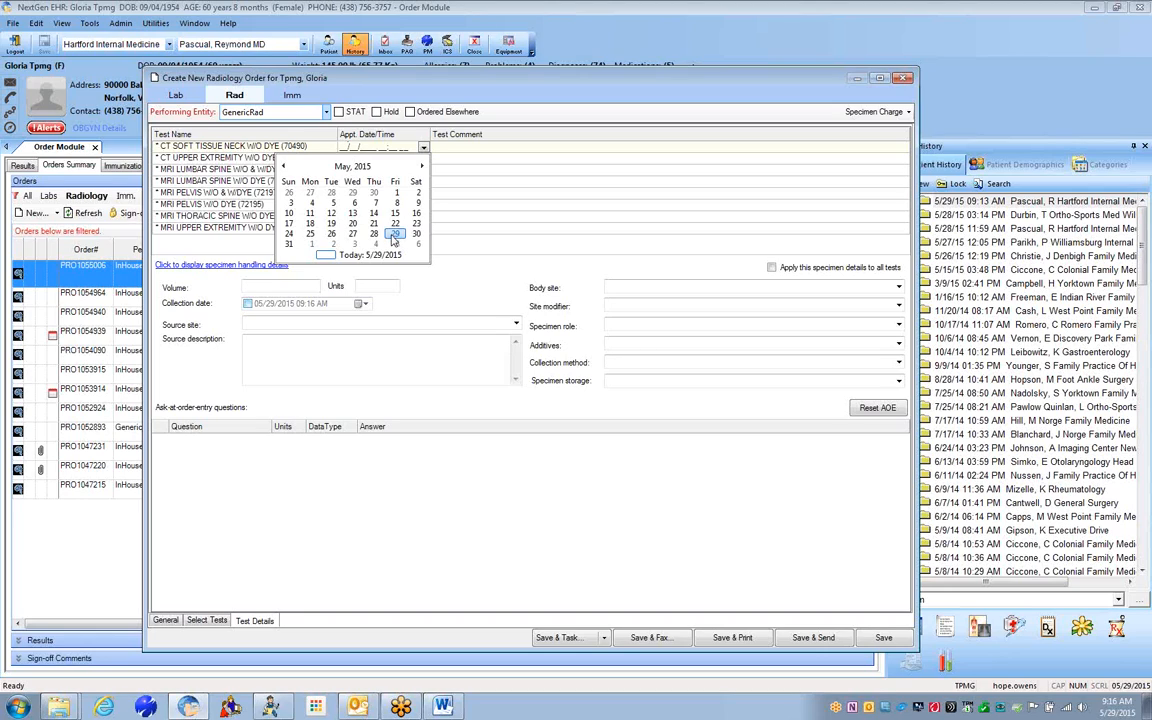
click(394, 235)
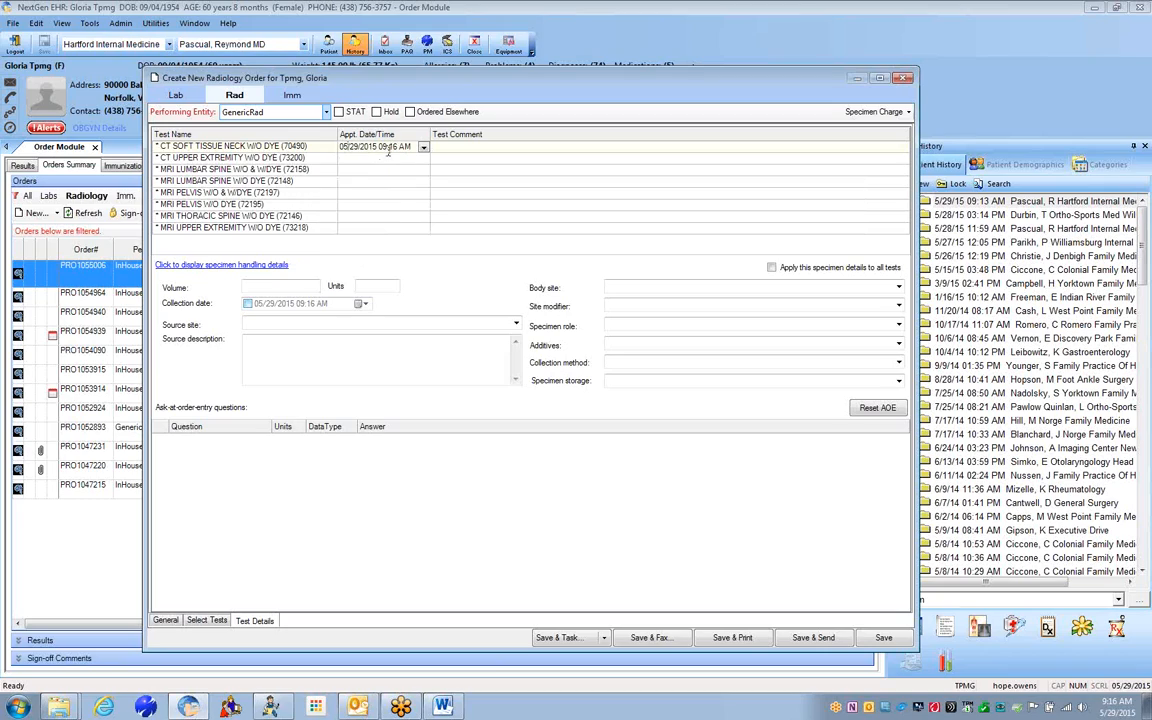
click(370, 158)
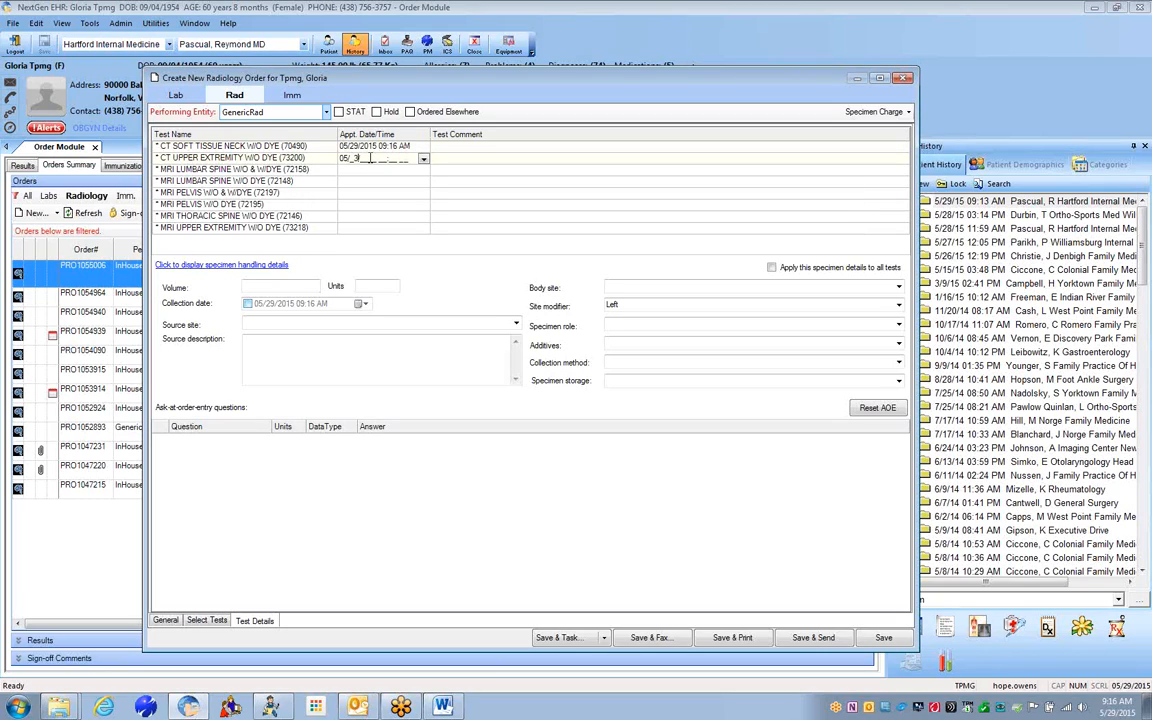
text(05/30/2015)
- Open the order's general details and select the order comment field, dismissing the data errors
click(165, 621)
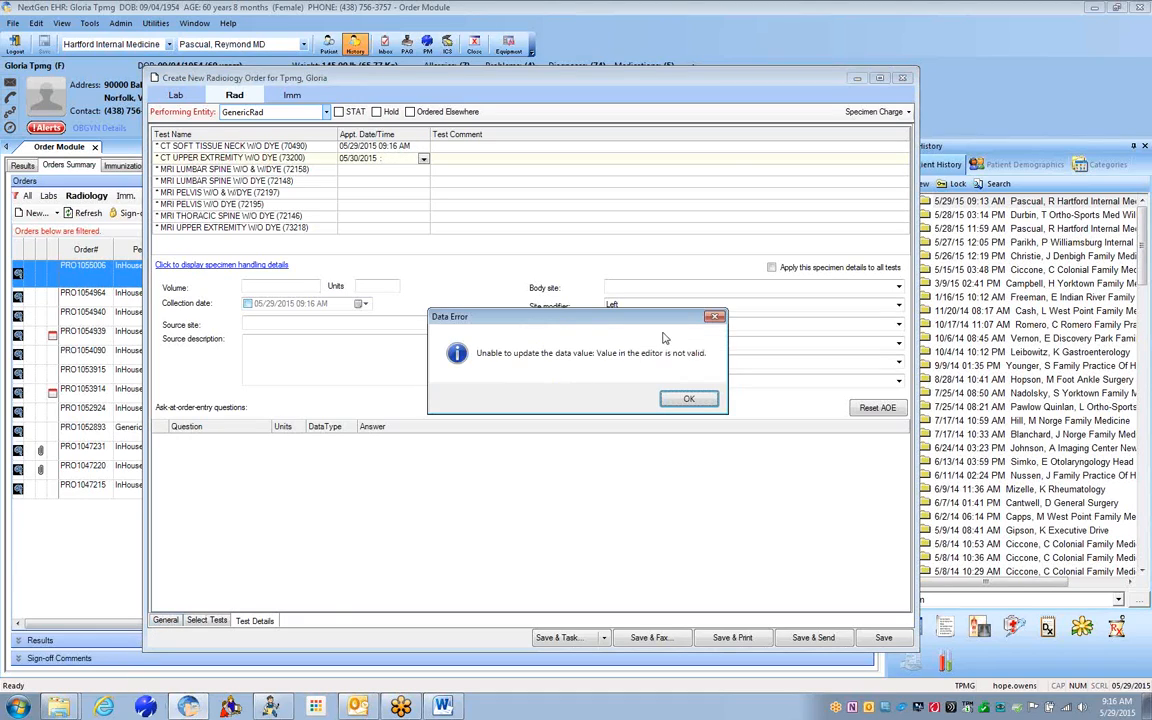
click(691, 400)
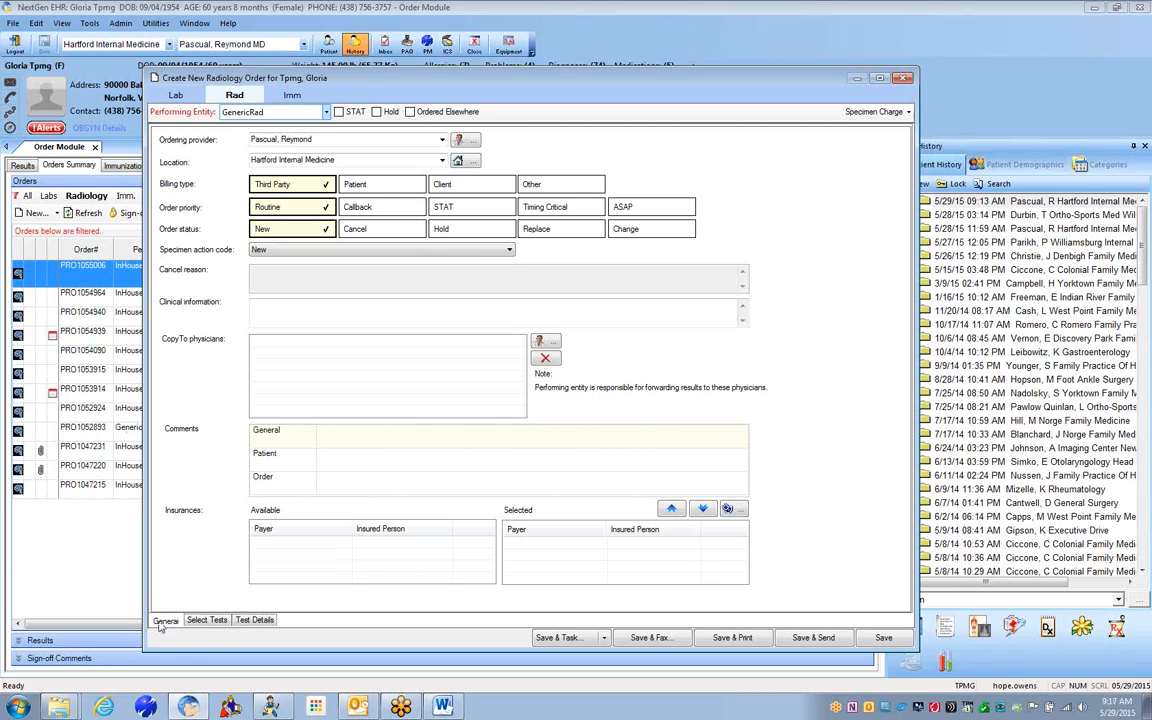
click(375, 484)
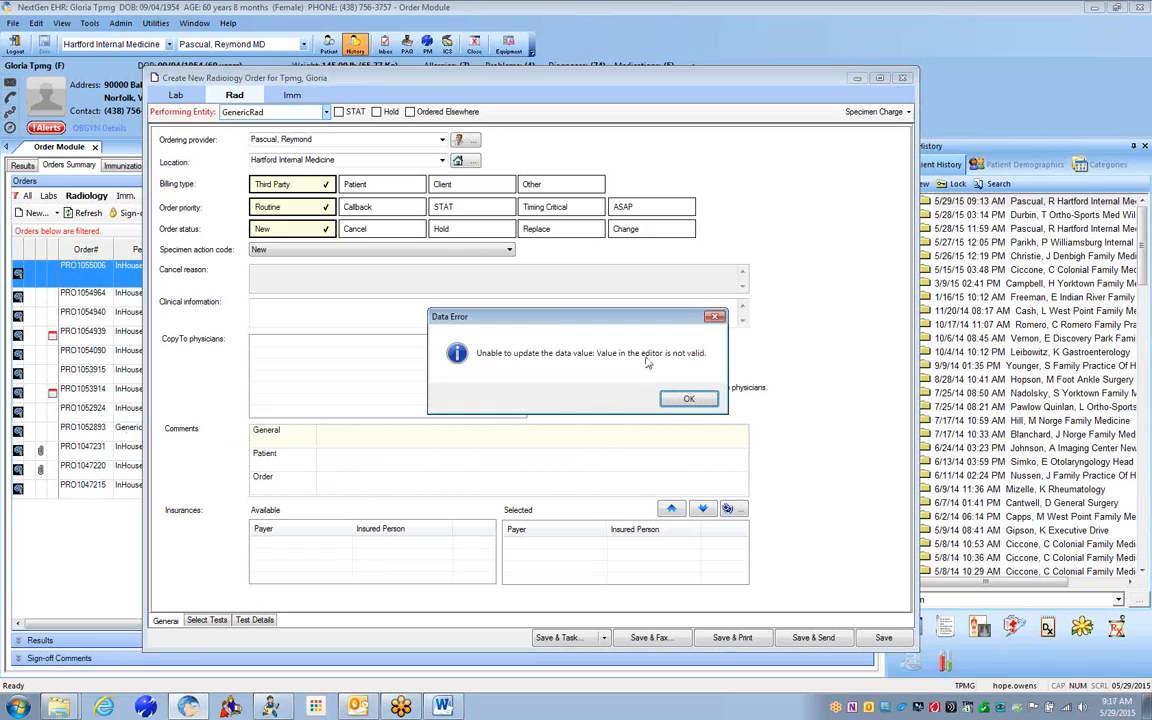
click(686, 396)
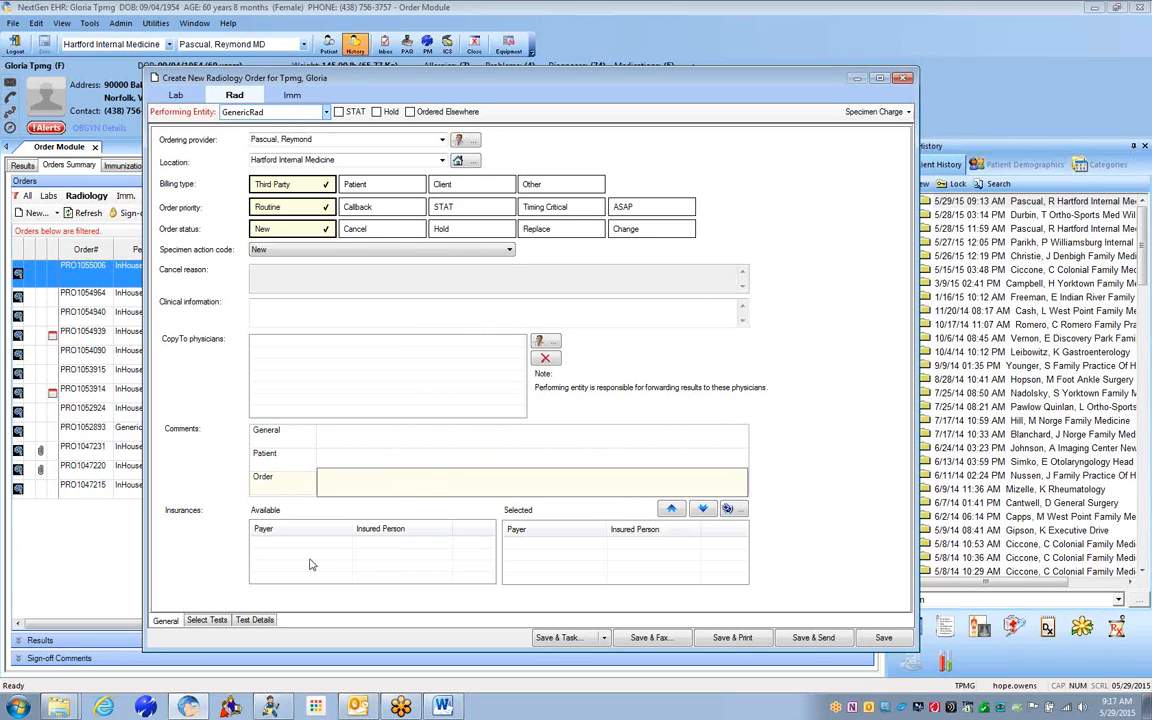
- Return to the test selection and save the radiology order with the fax option, using Performing Entity as the destination
click(207, 620)
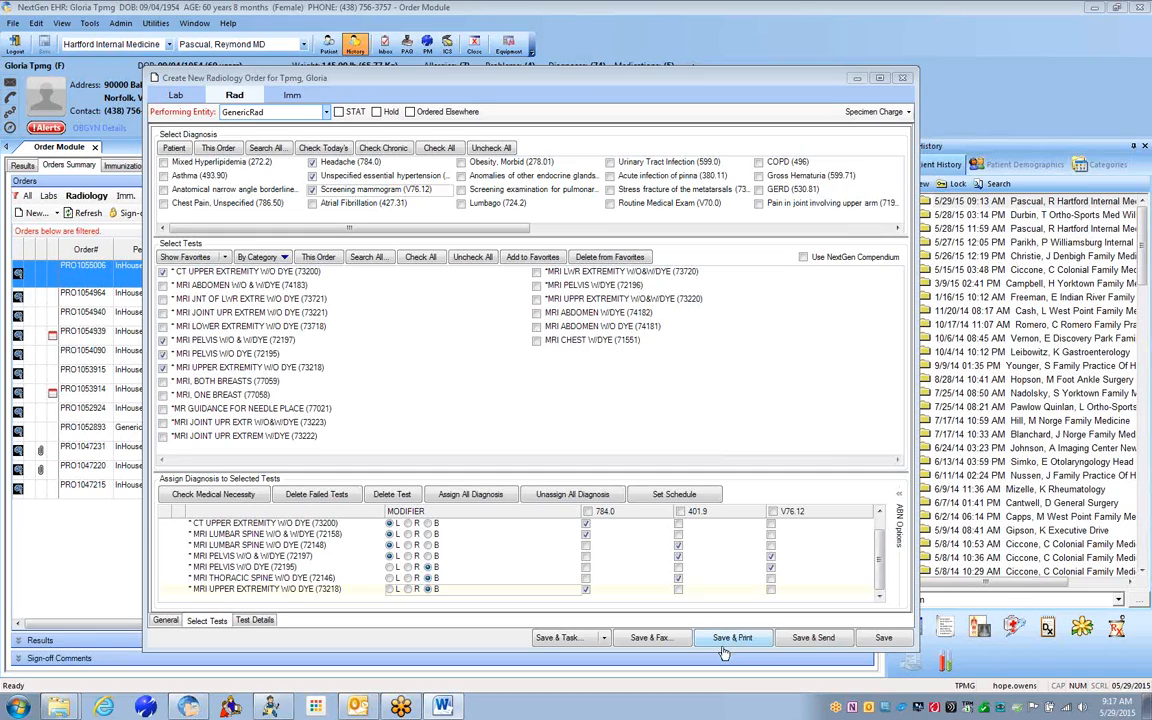
click(664, 643)
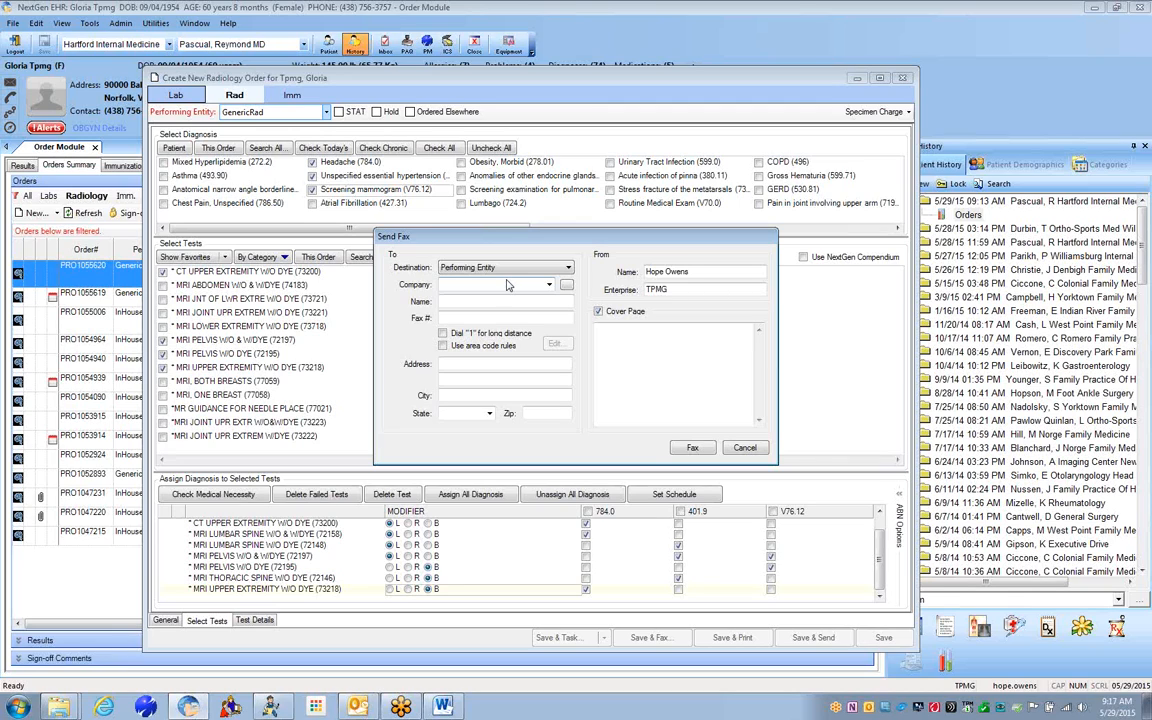
click(692, 447)
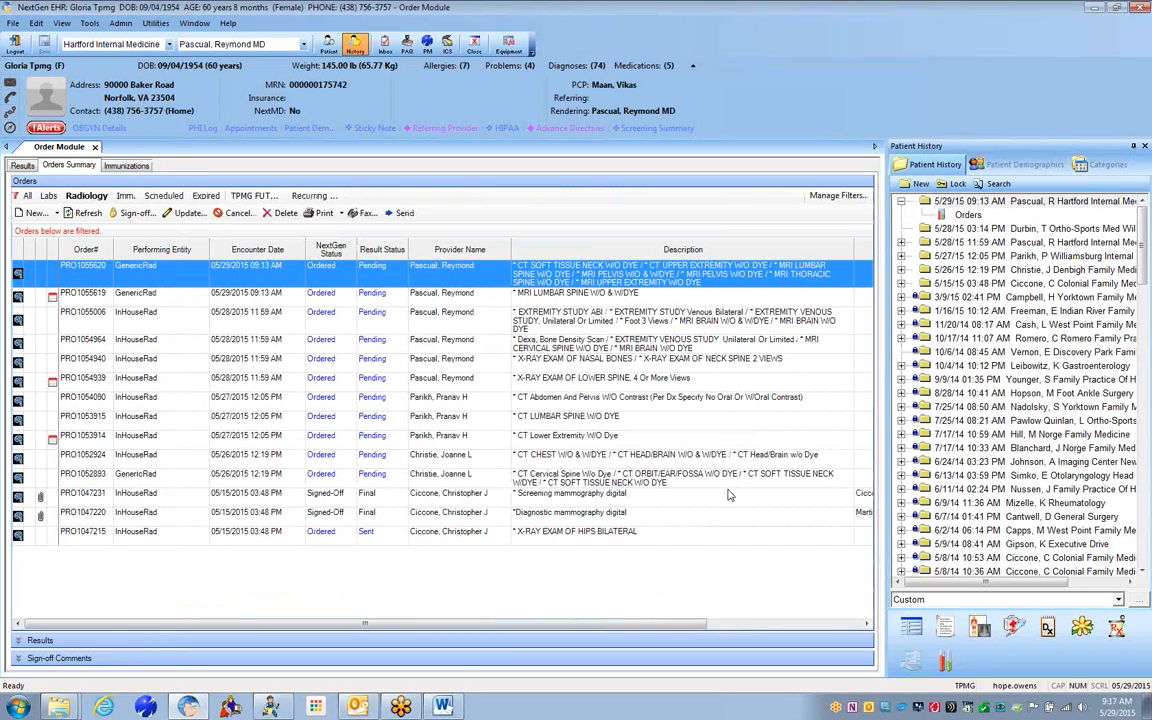
- Reopen the new multi-test order, view the task recipients offered when saving with a task, and cancel the recipient selection
double_click(270, 279)
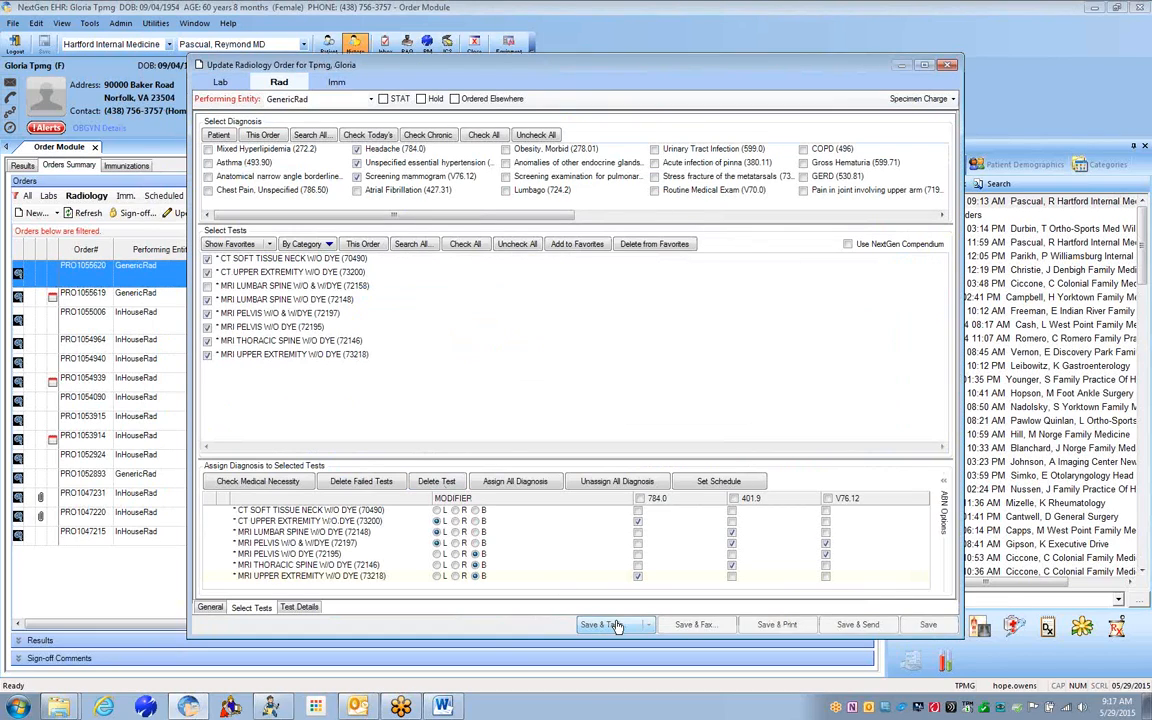
click(601, 625)
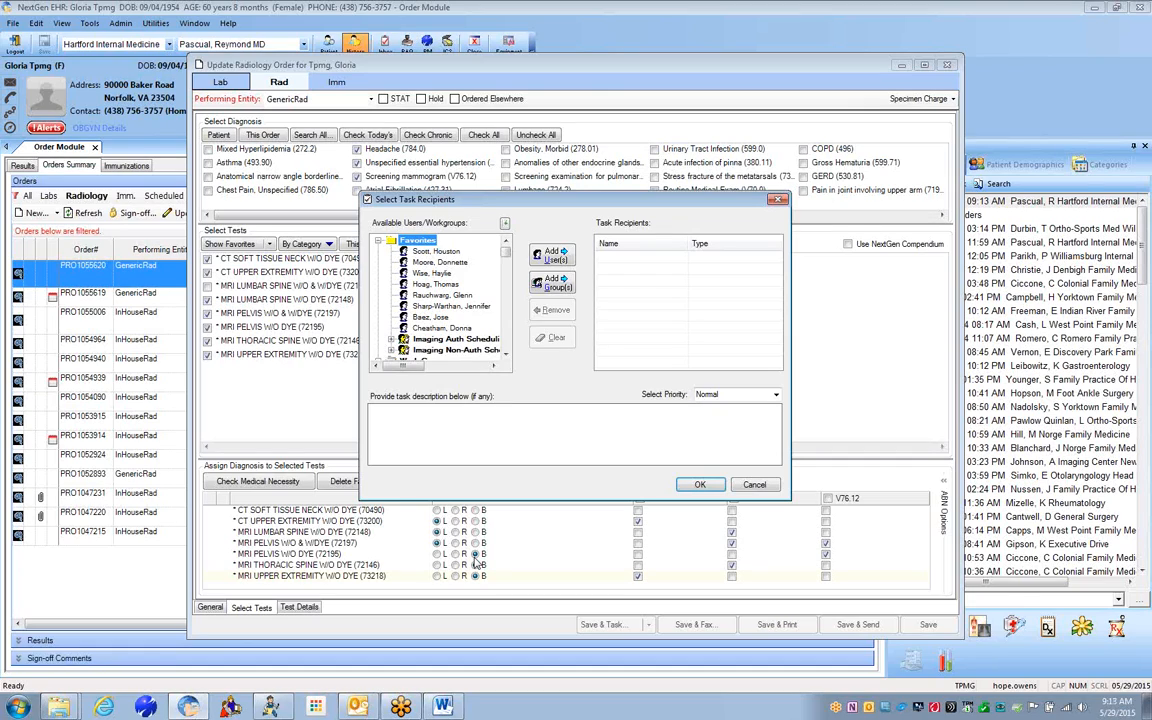
click(751, 485)
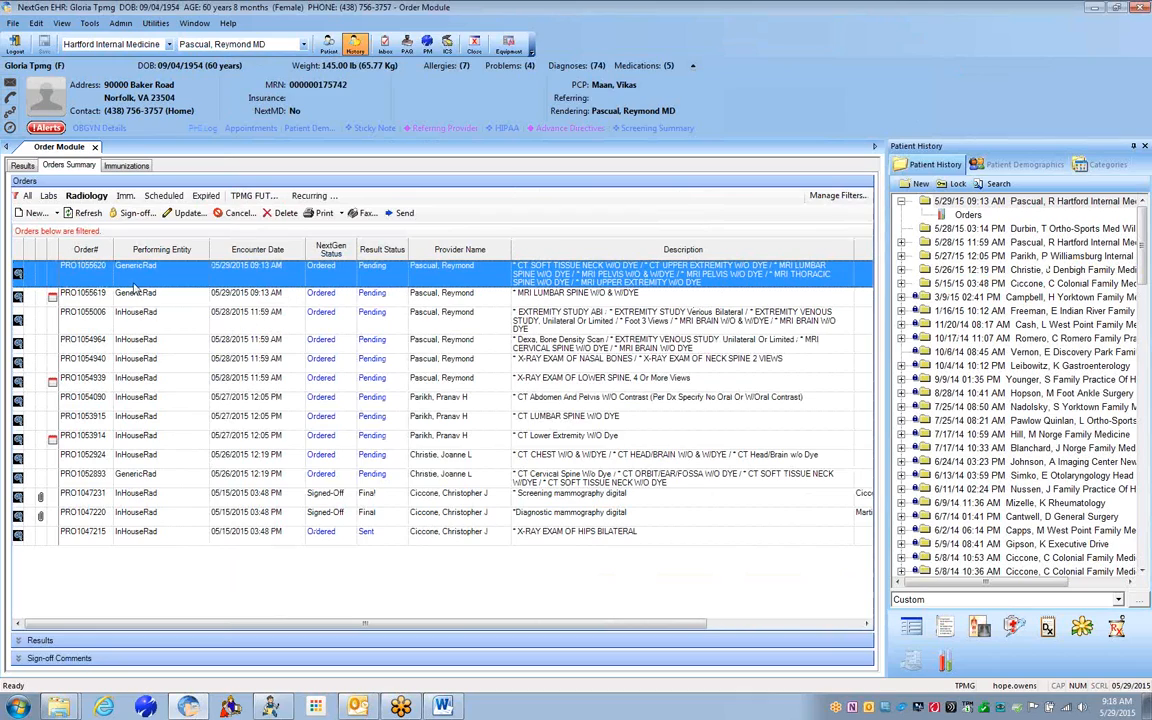
- View the schedule of the future MRI lumbar spine W/O & W/DYE order and close it
click(53, 299)
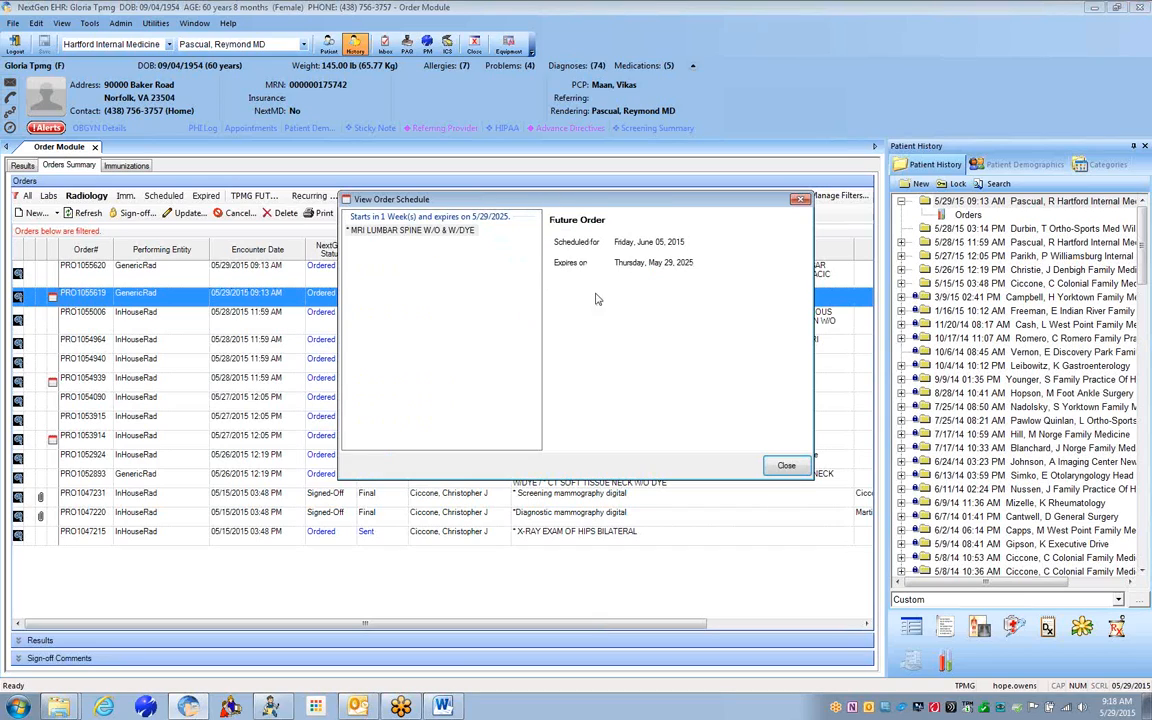
click(786, 465)
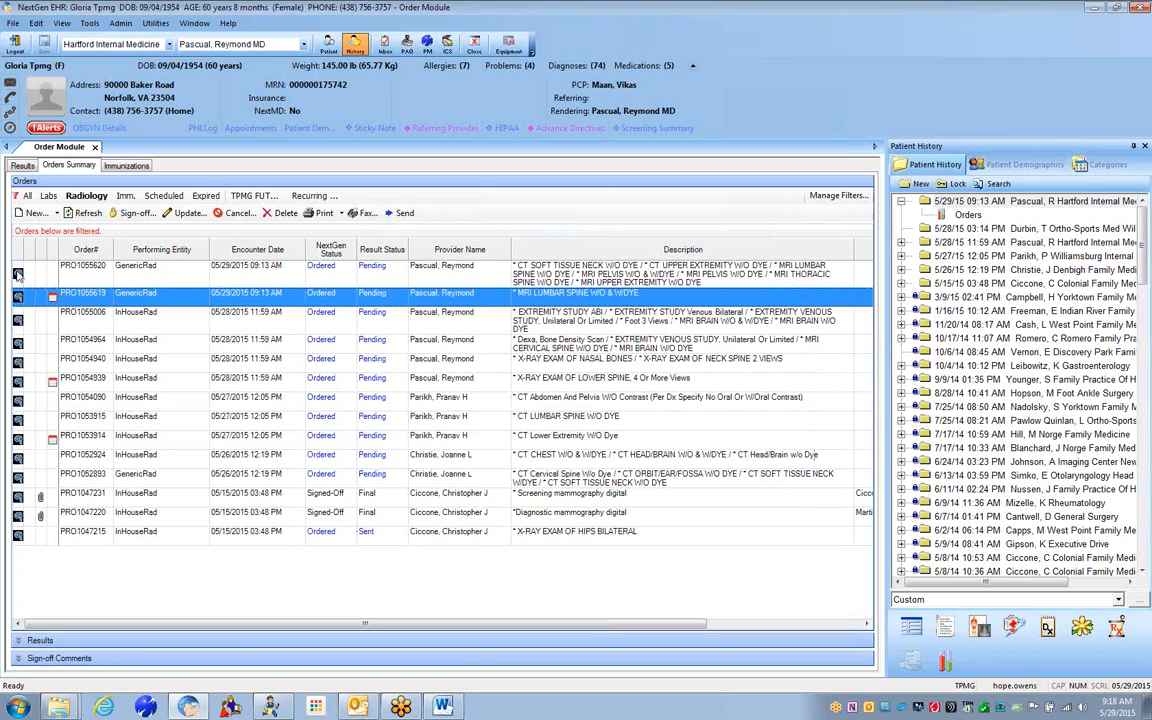
- Open the result document attached to the screening mammography order, read through the report and show its sign-off comments
click(40, 497)
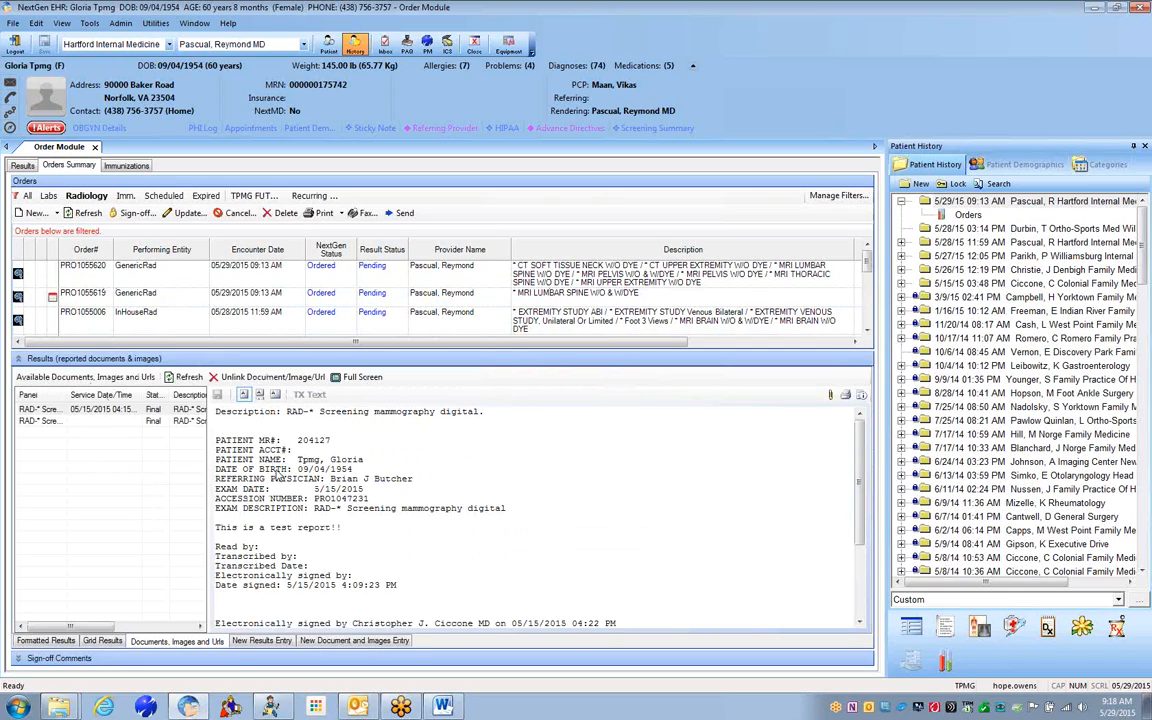
drag(861, 452, 857, 486)
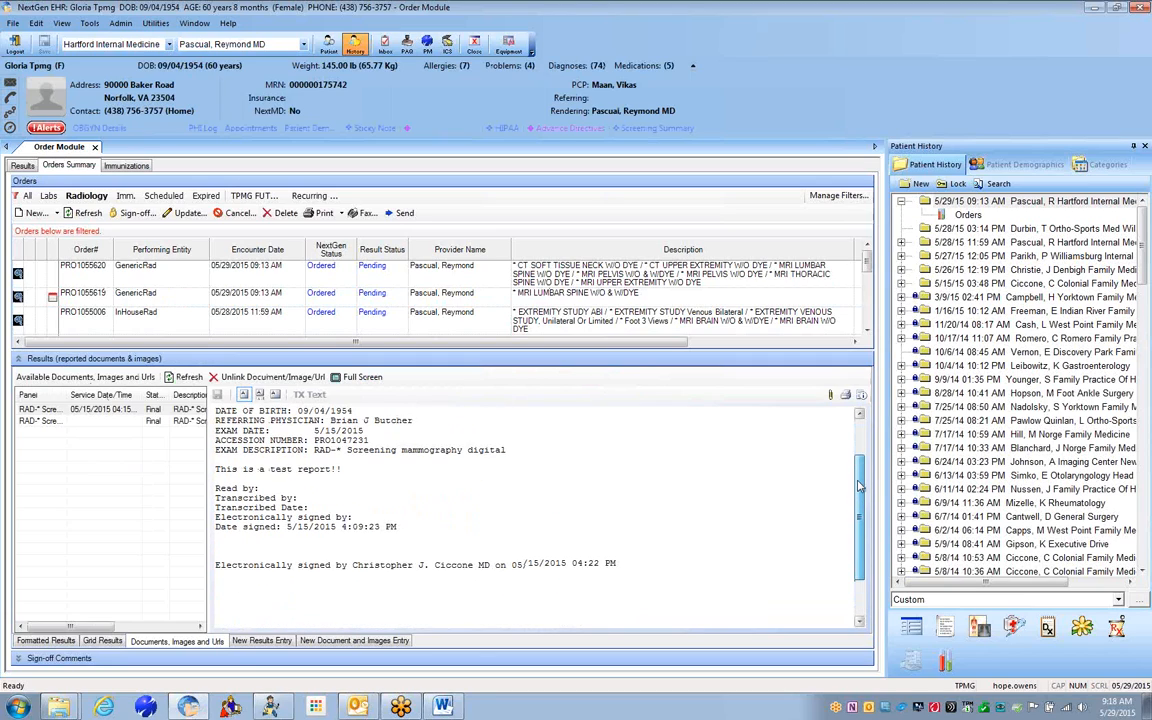
click(16, 659)
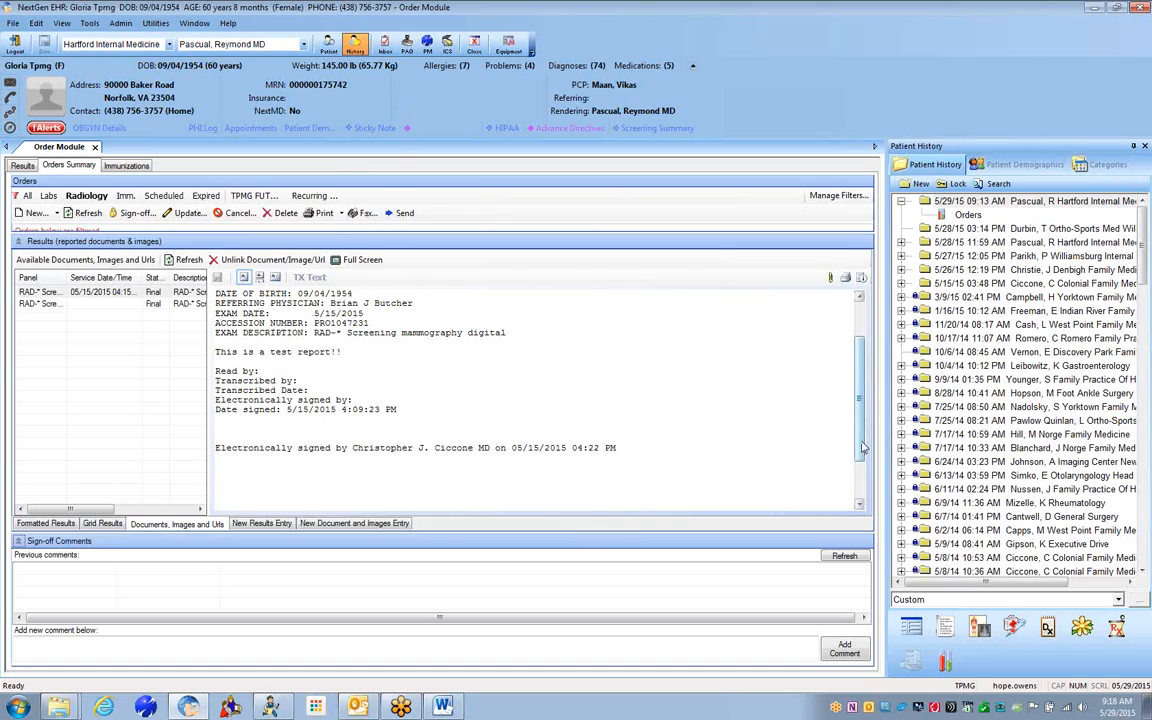
scroll(780, 360, up, 2)
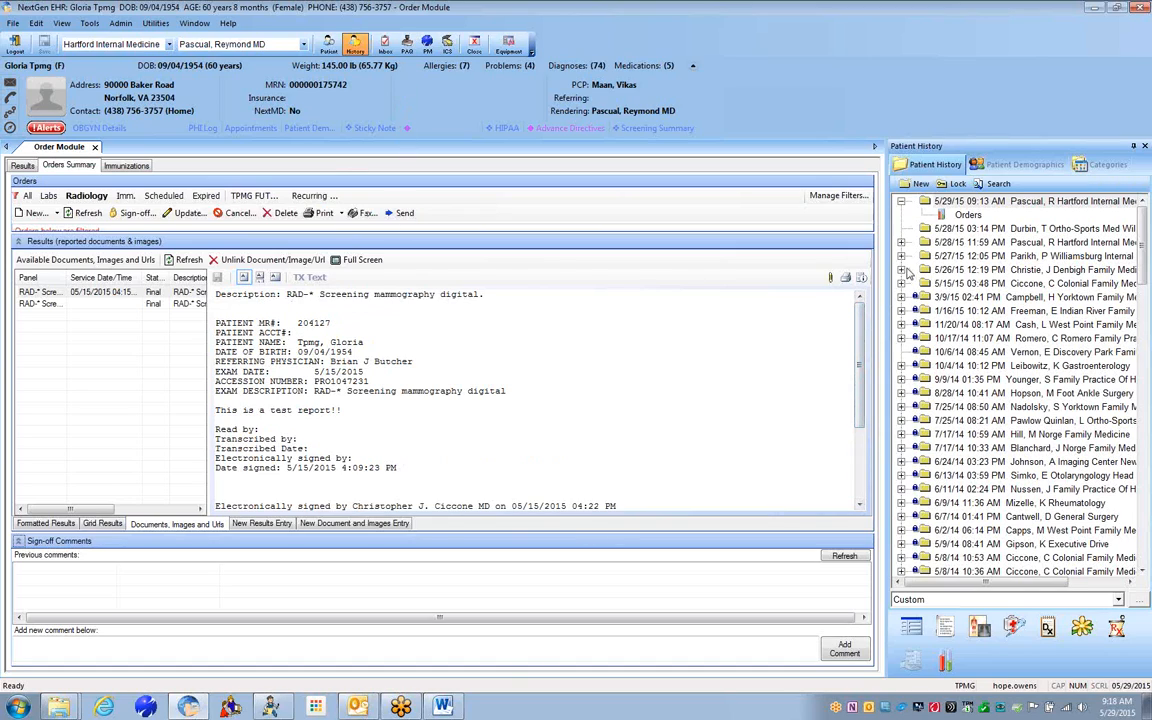
- Expand the 5/15/15 encounter in the patient history and collapse the order's results and sign-off comments sections
click(901, 284)
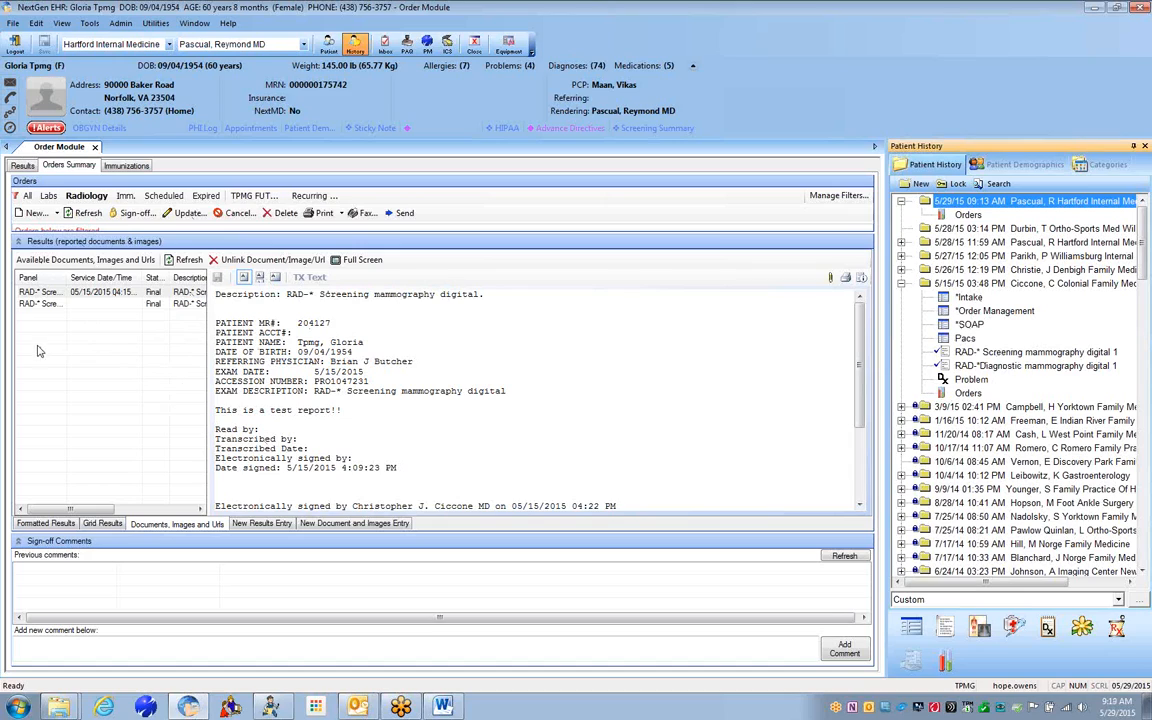
click(18, 242)
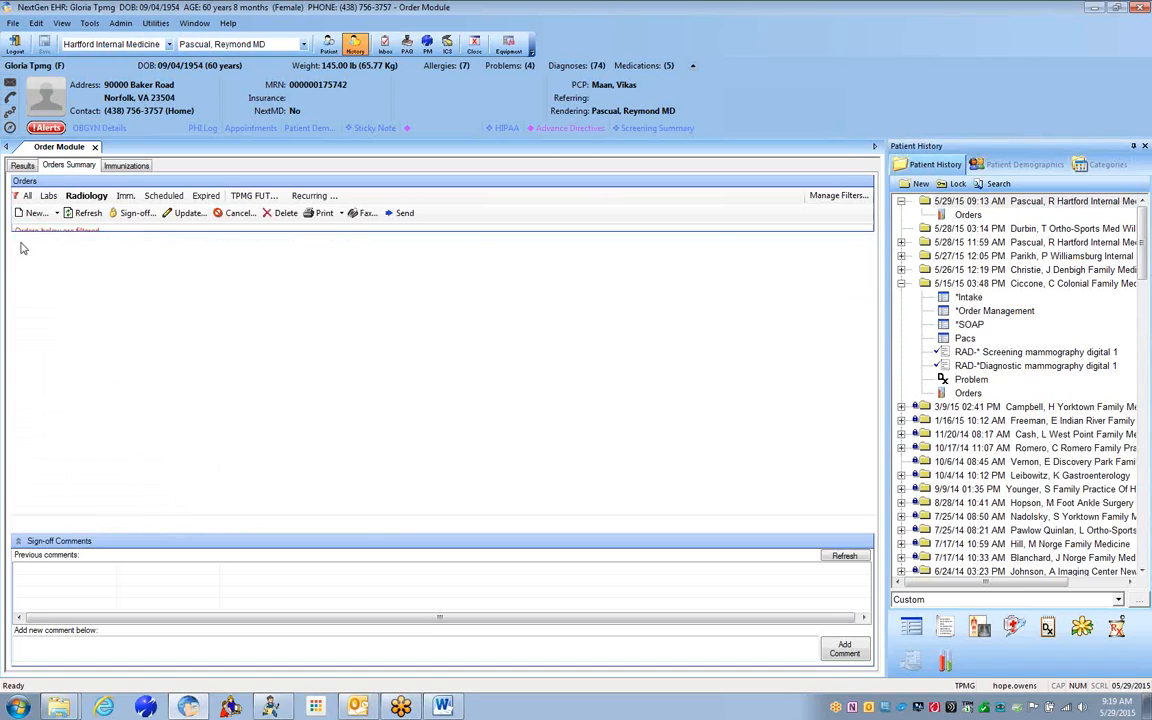
click(18, 541)
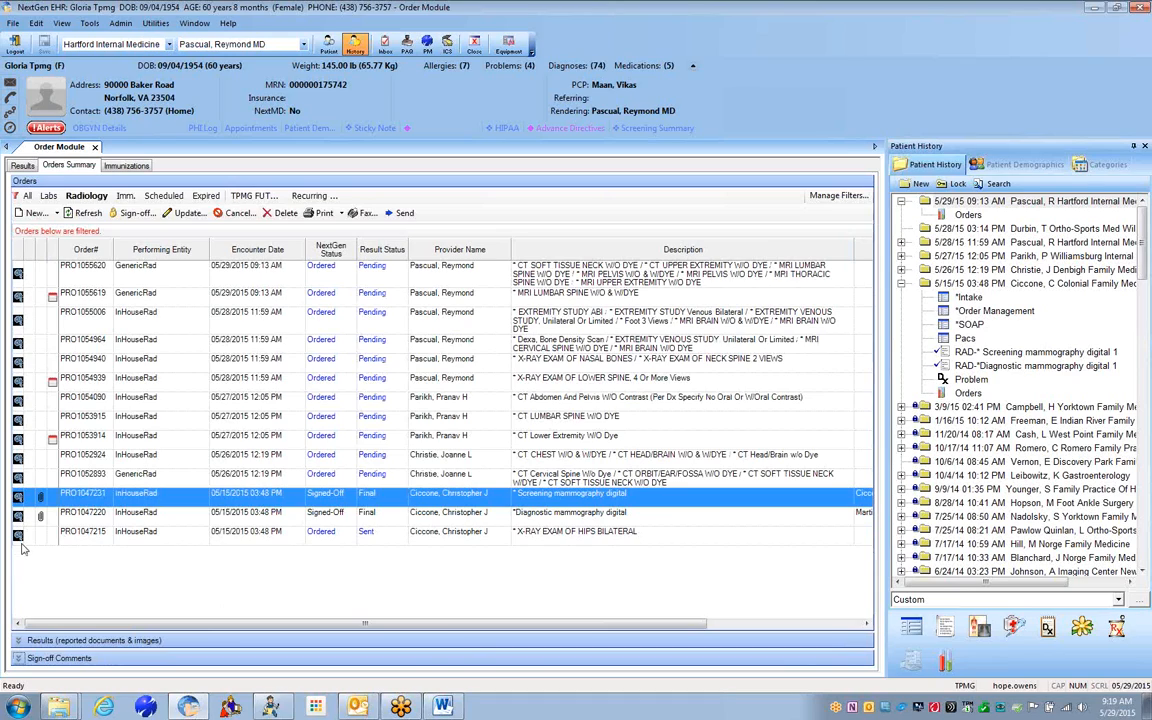